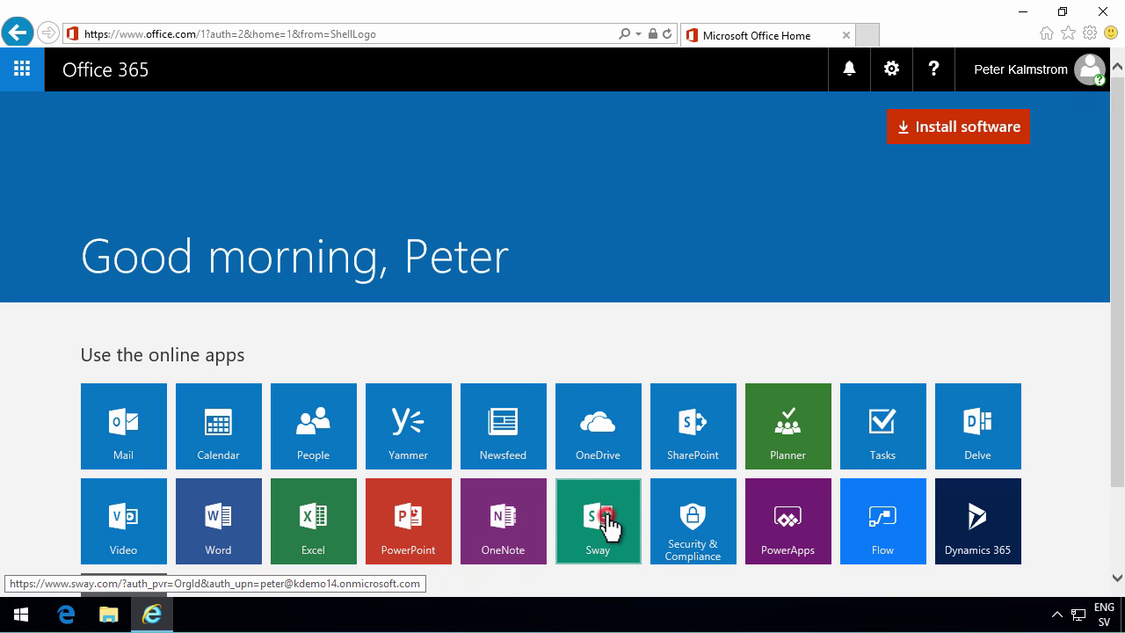
- Launch Sway from the Office 365 home page's online apps
left_click(606, 524)
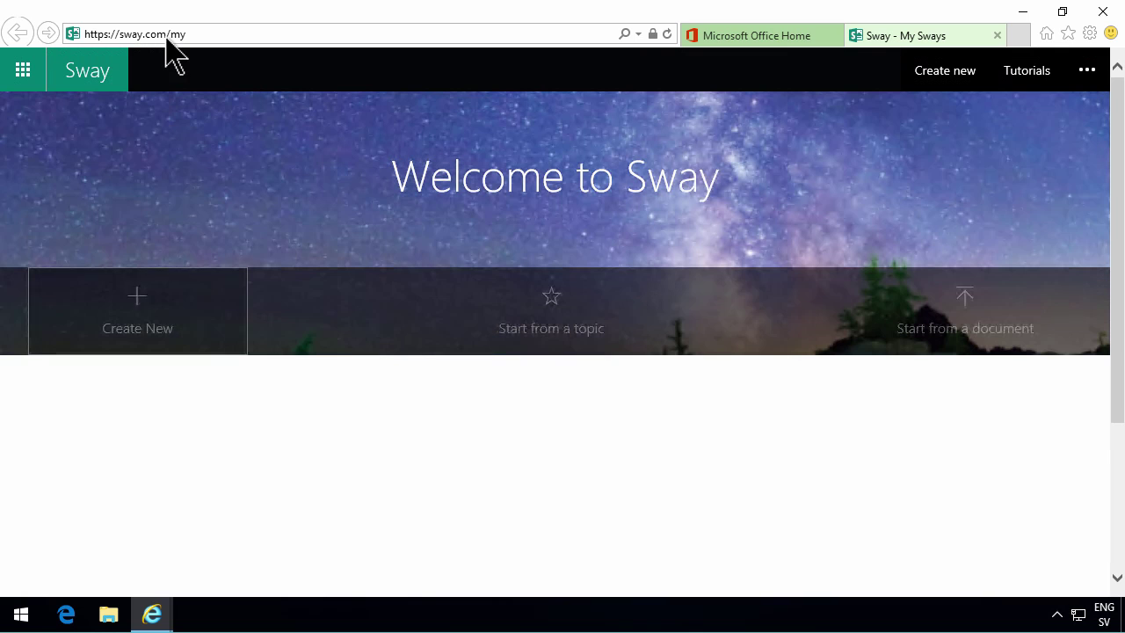
- Page the template carousel to Presentation and start a new sway from it
left_click(1088, 69)
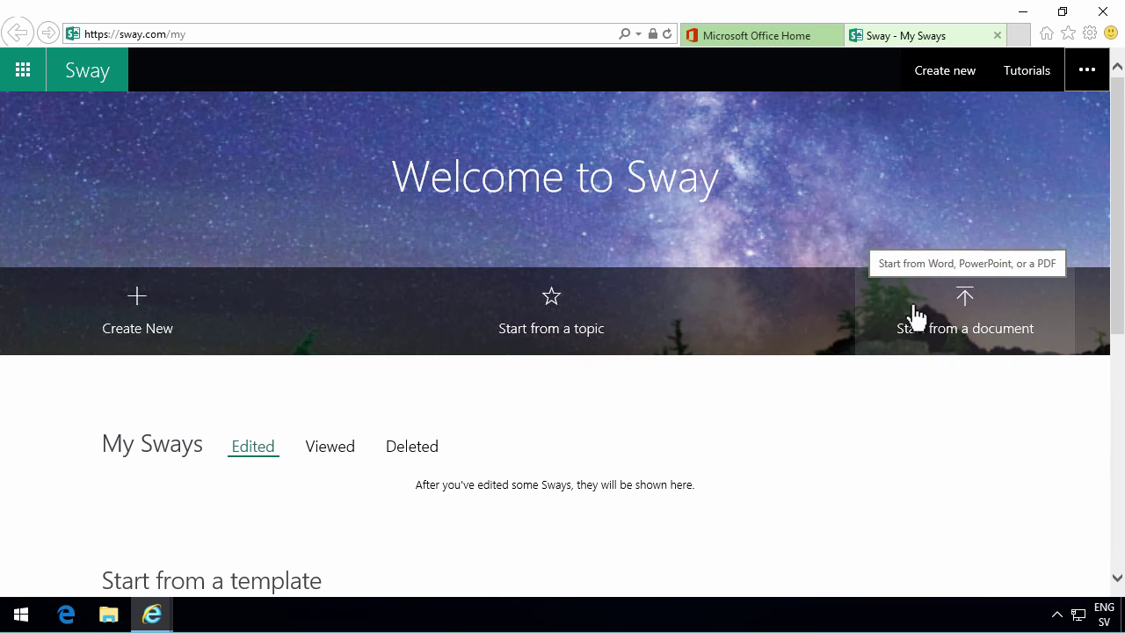
scroll(255, 413, "down", 3)
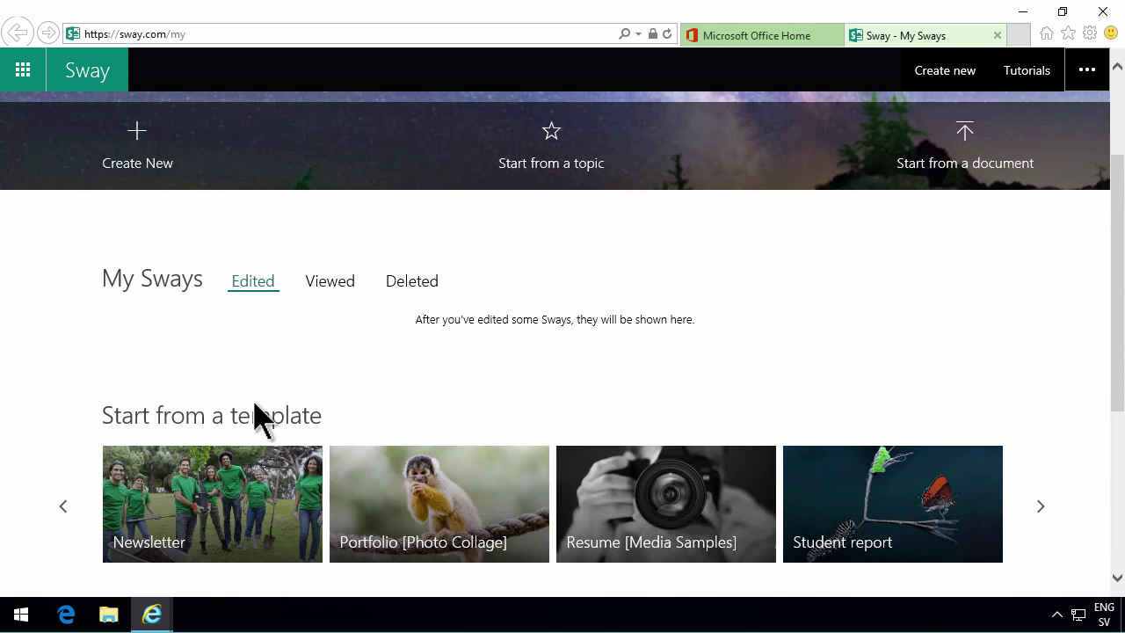
left_click(1038, 425)
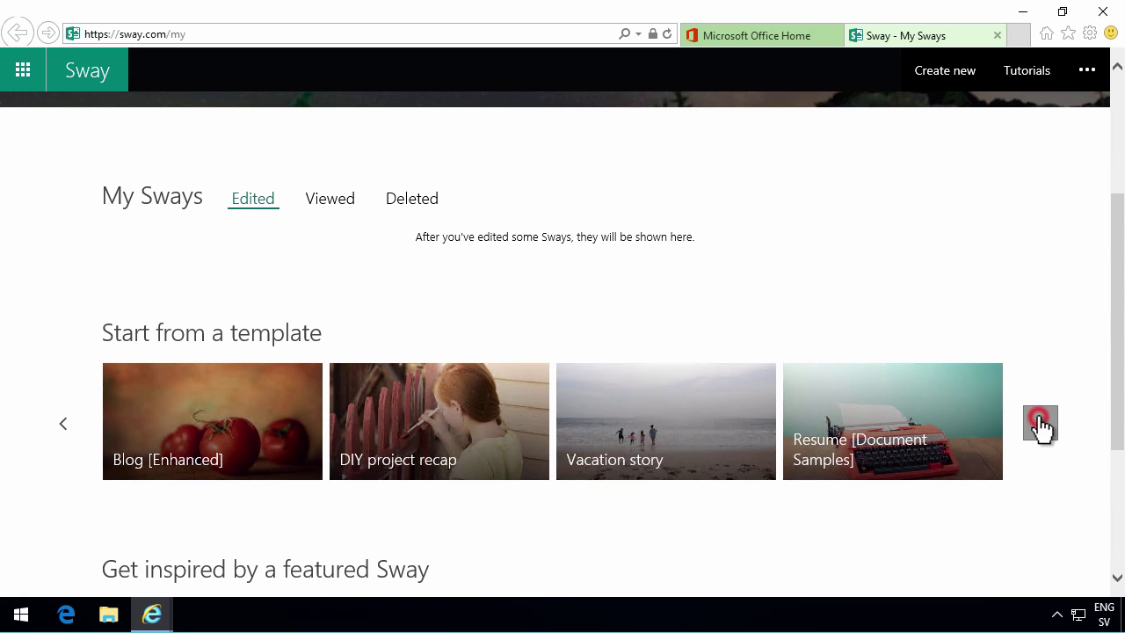
left_click(1041, 425)
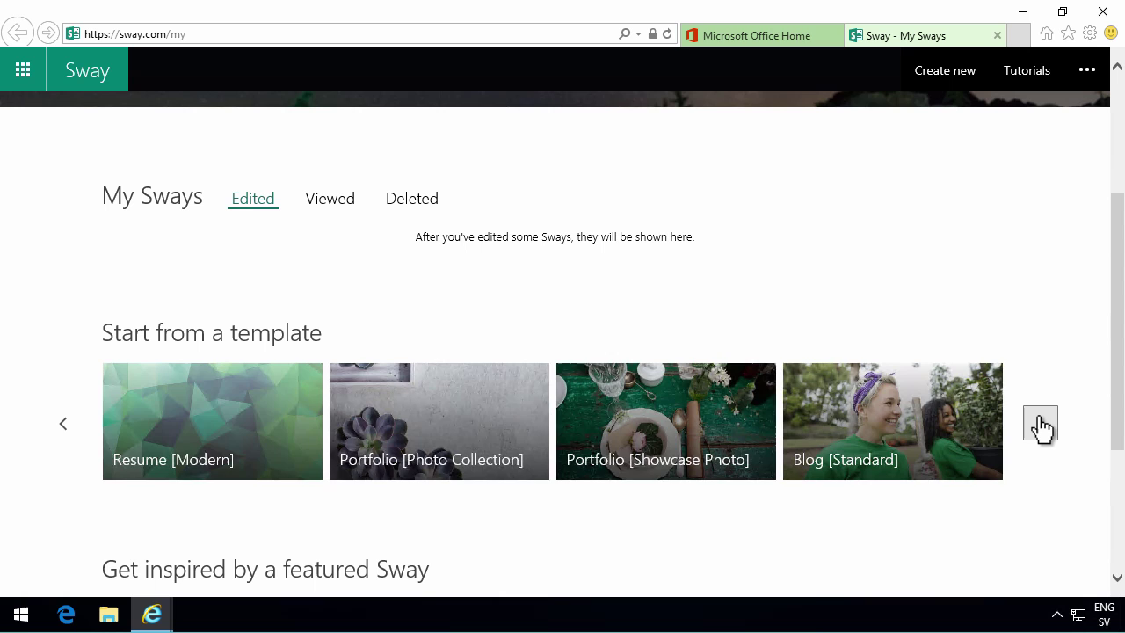
left_click(1039, 425)
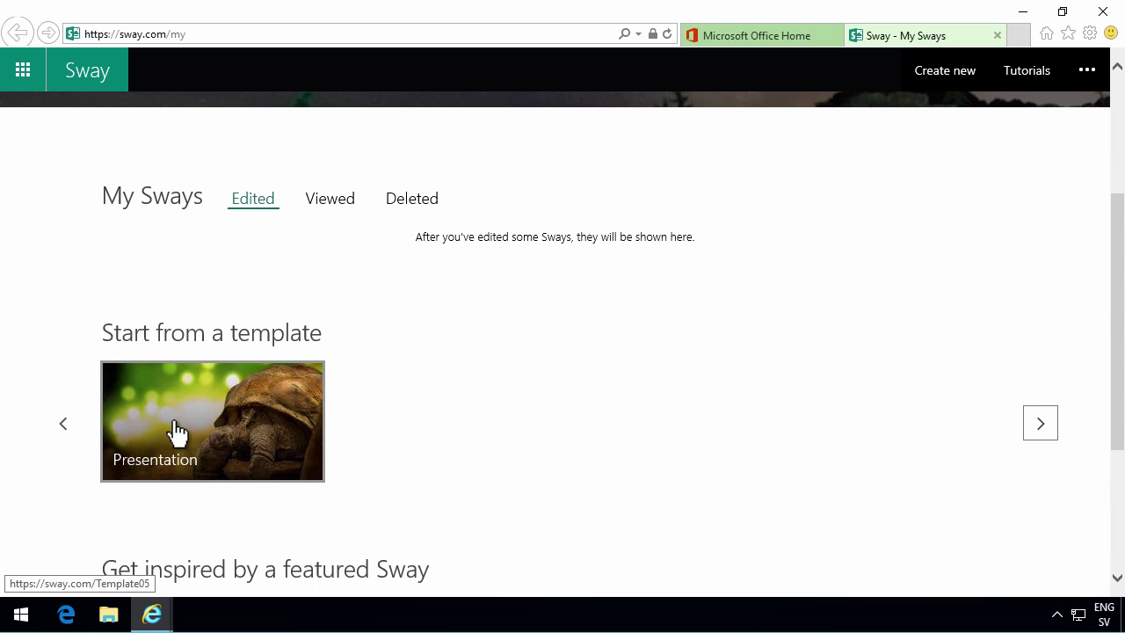
left_click(222, 413)
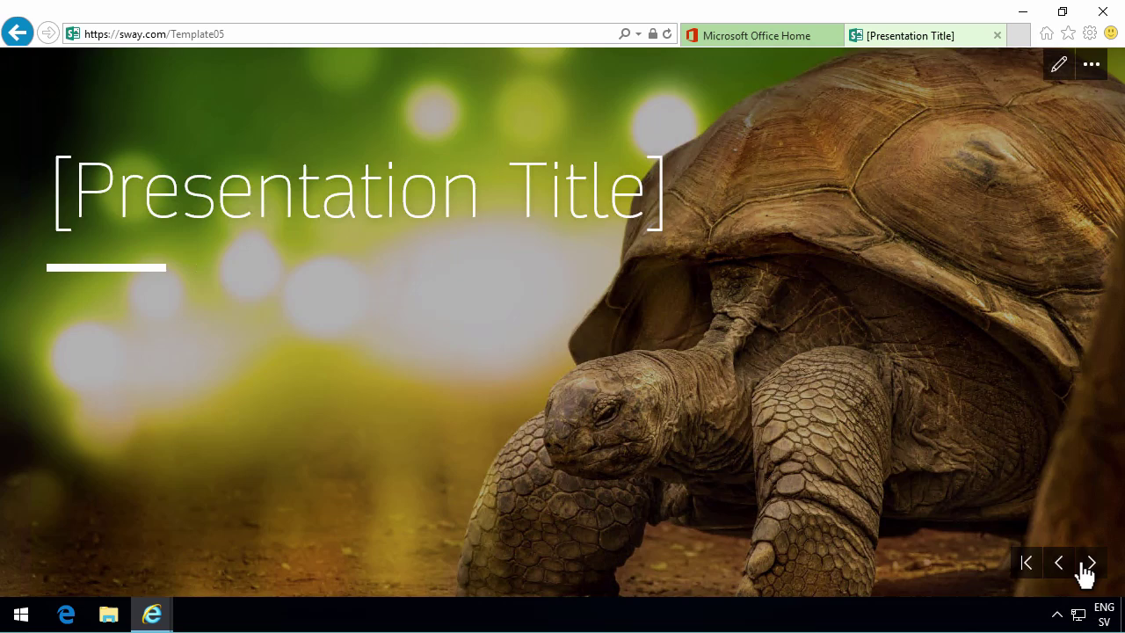
- Step through the Presentation slides past Main Point and Supporting Evidence, then enter editing
left_click(1088, 565)
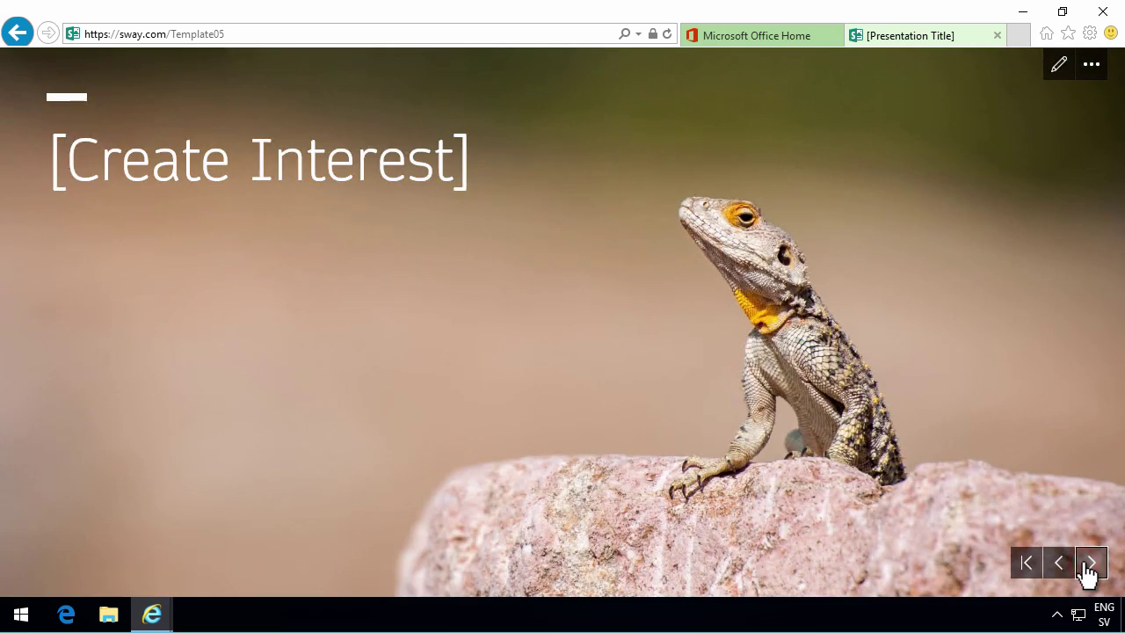
left_click(1088, 567)
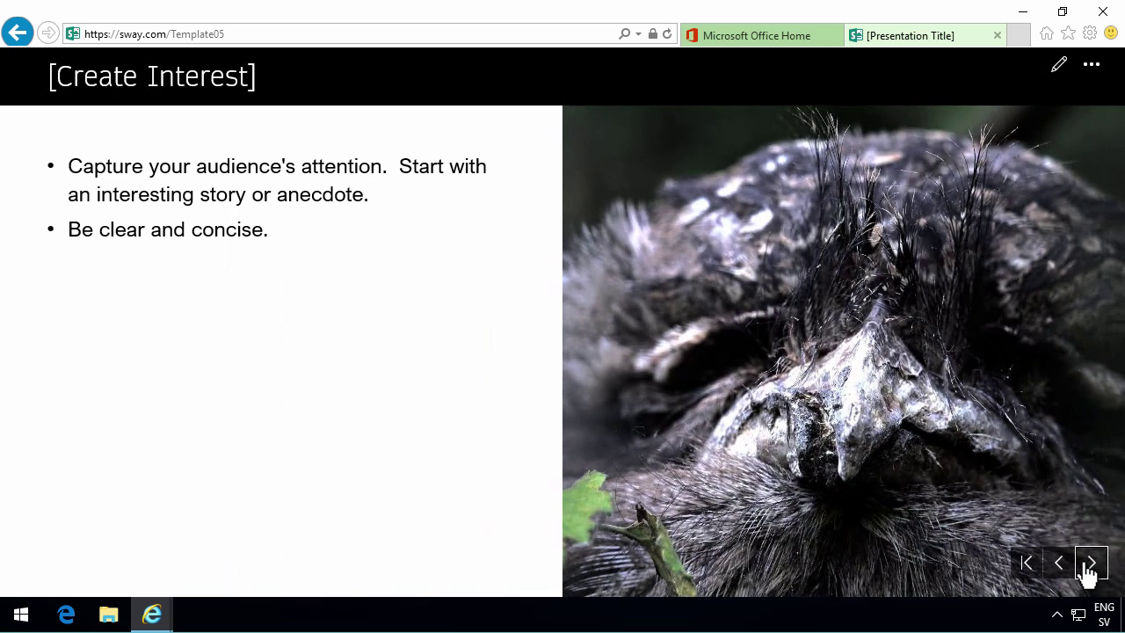
left_click(1089, 564)
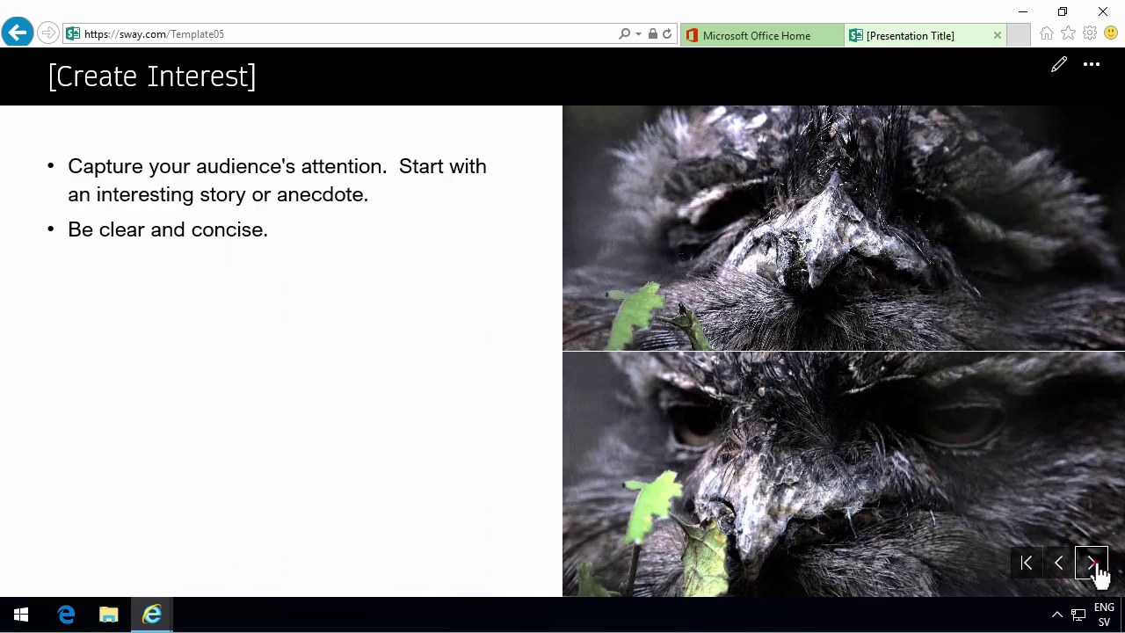
left_click(1095, 570)
left_click(1098, 569)
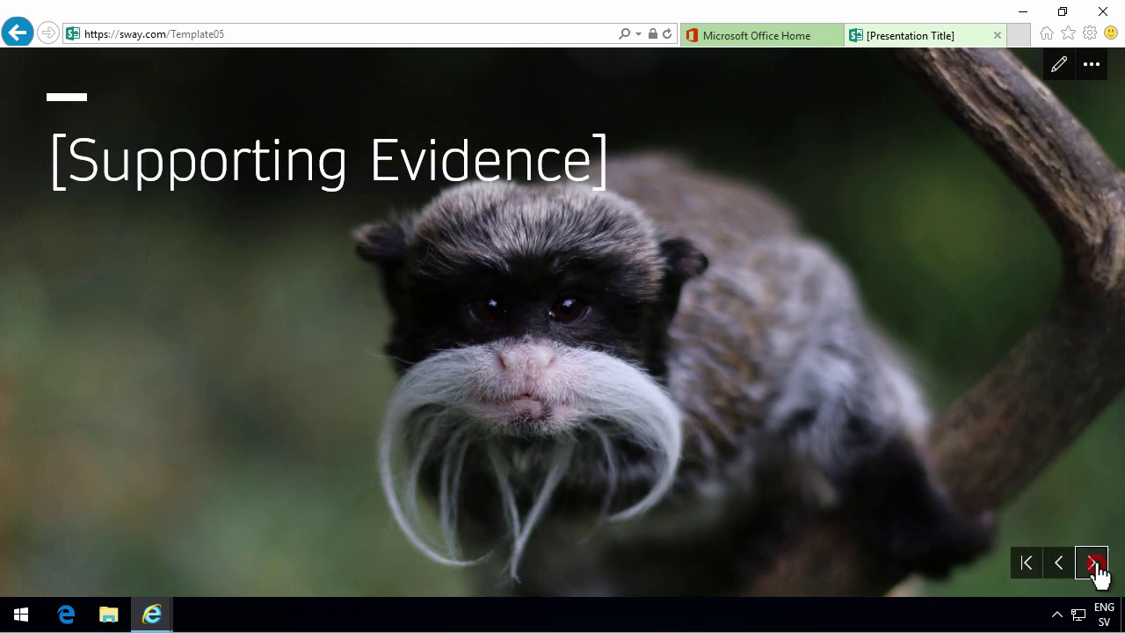
left_click(1097, 570)
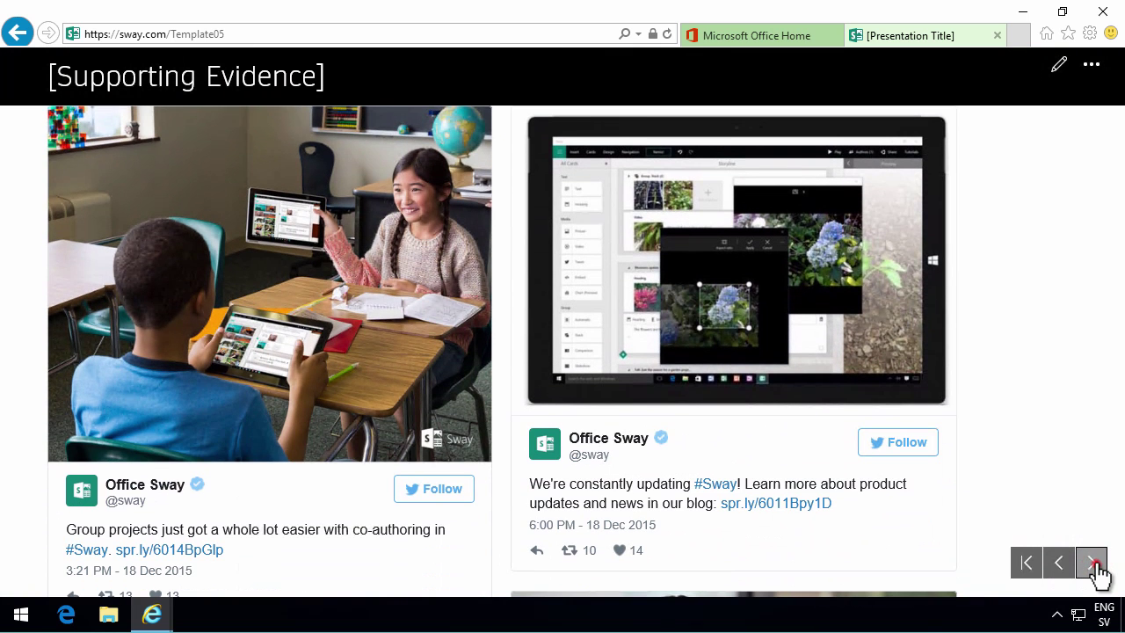
left_click(1097, 570)
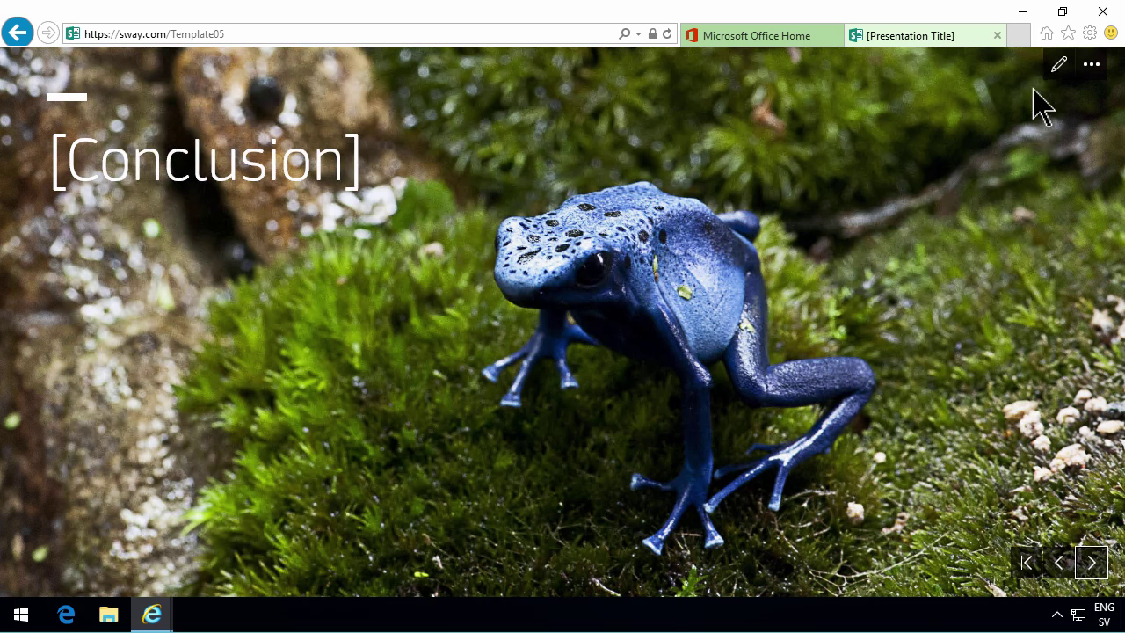
left_click(1058, 68)
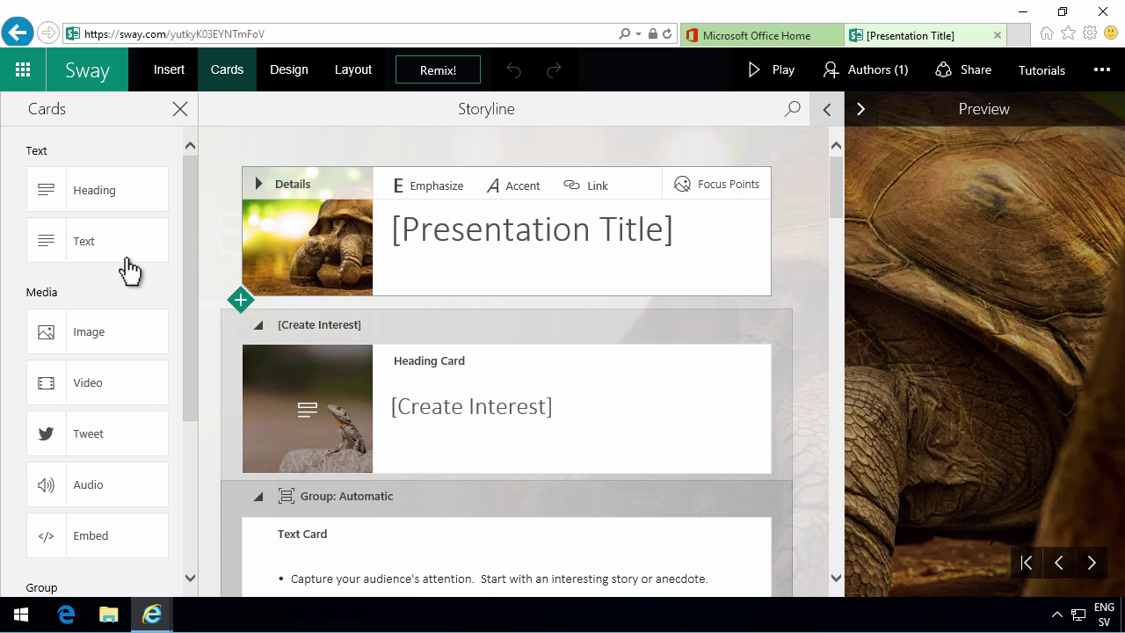
- Drag a Video card from Media below the Title Card and choose Add a video
left_click_drag(194, 246, 208, 239)
scroll(96, 196, "down", 3)
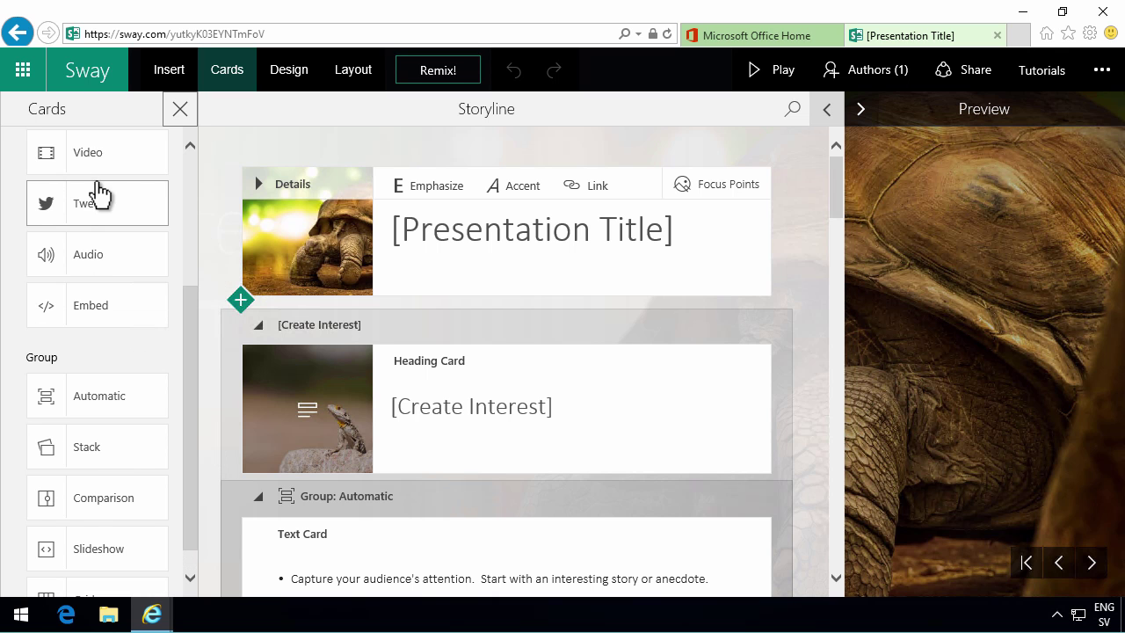
left_click_drag(88, 154, 334, 329)
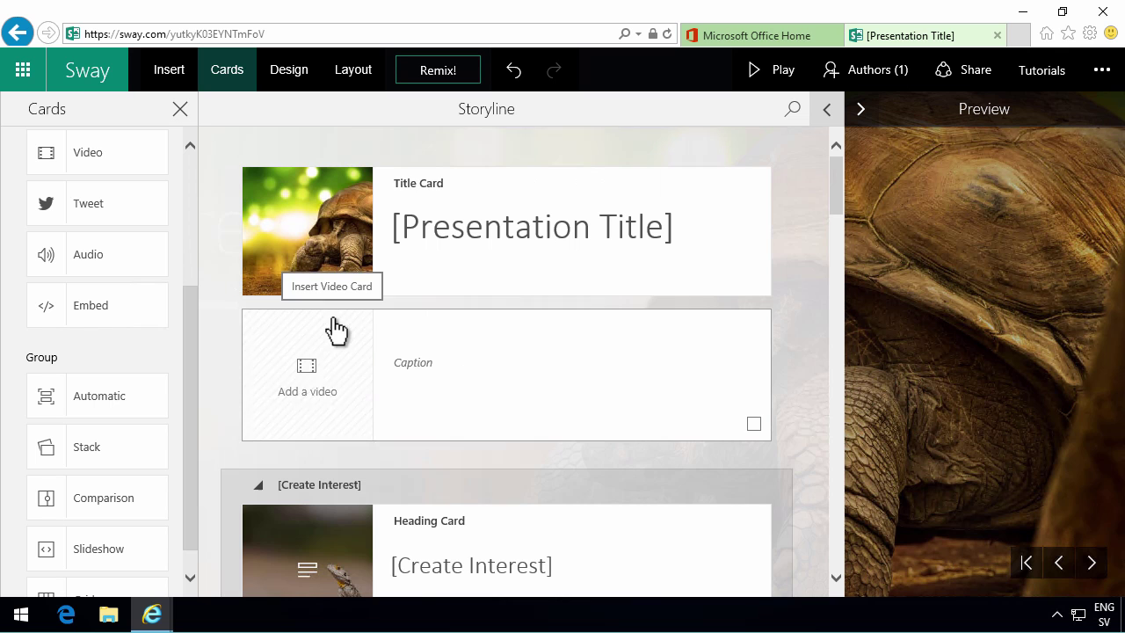
left_click(302, 376)
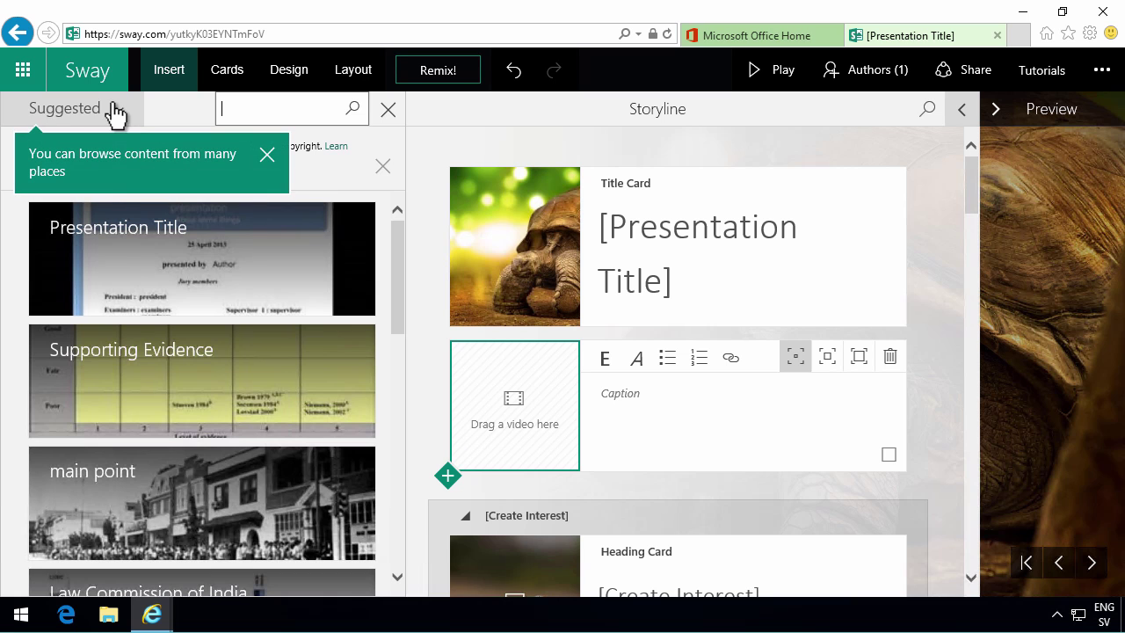
- Search YouTube for company intranet and place the SharePoint intranet video in the card
scroll(243, 422, "down", 3)
scroll(243, 422, "up", 3)
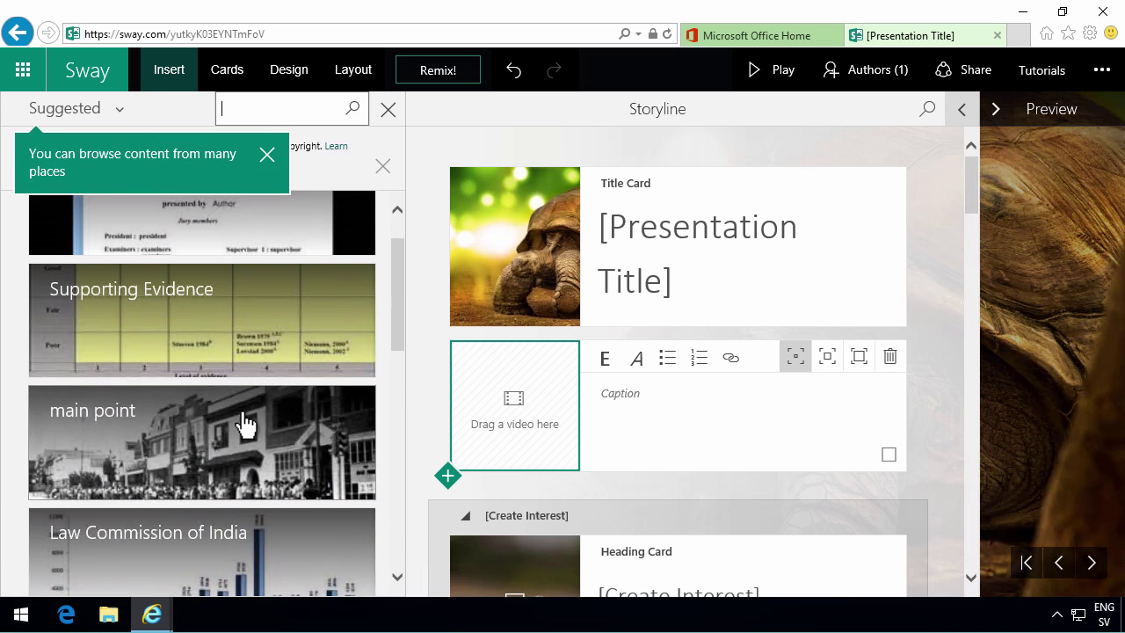
left_click(127, 115)
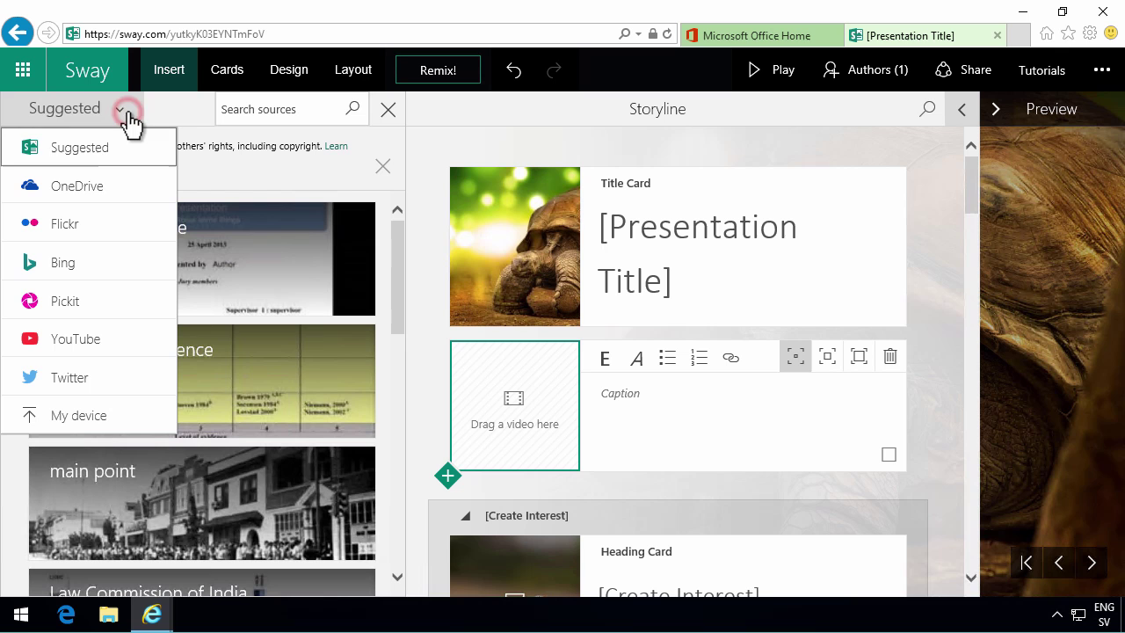
left_click(76, 346)
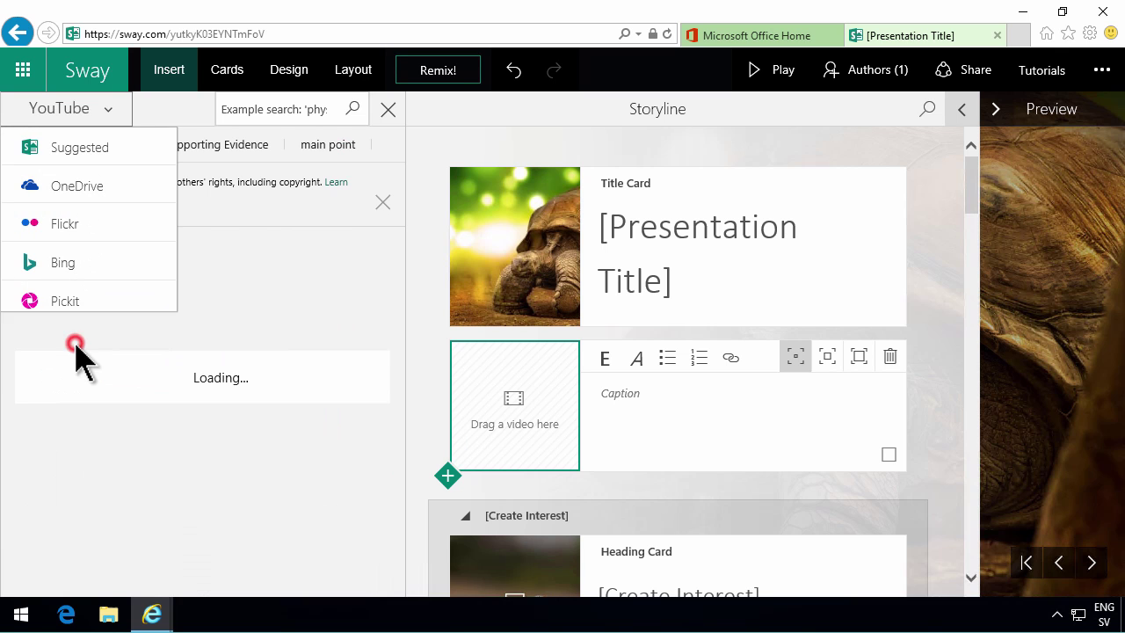
left_click(269, 113)
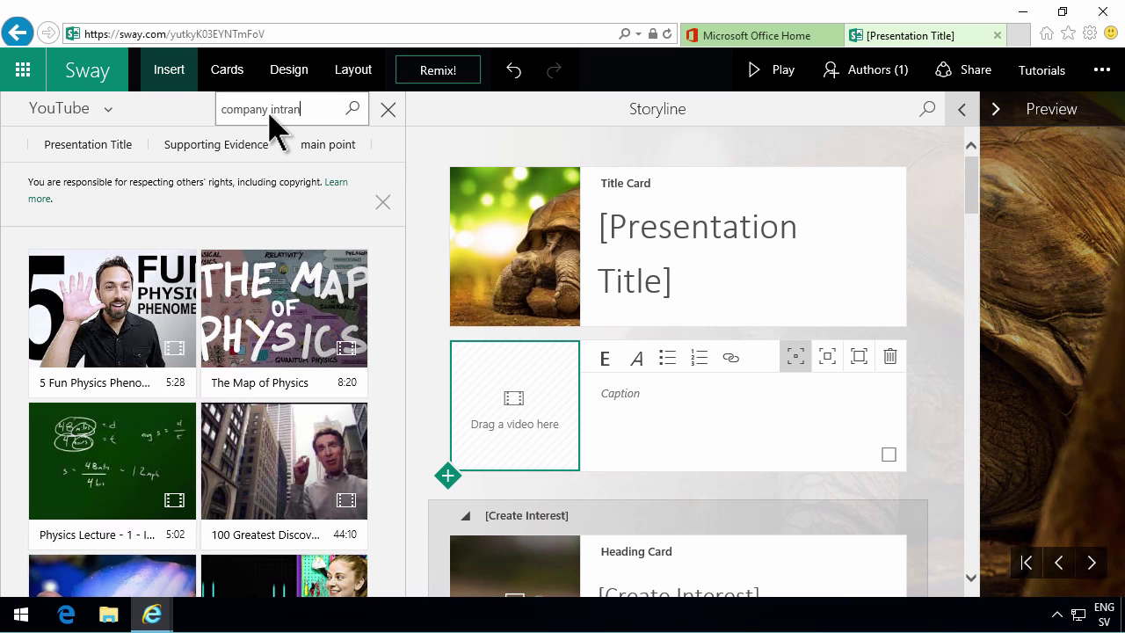
key("Return")
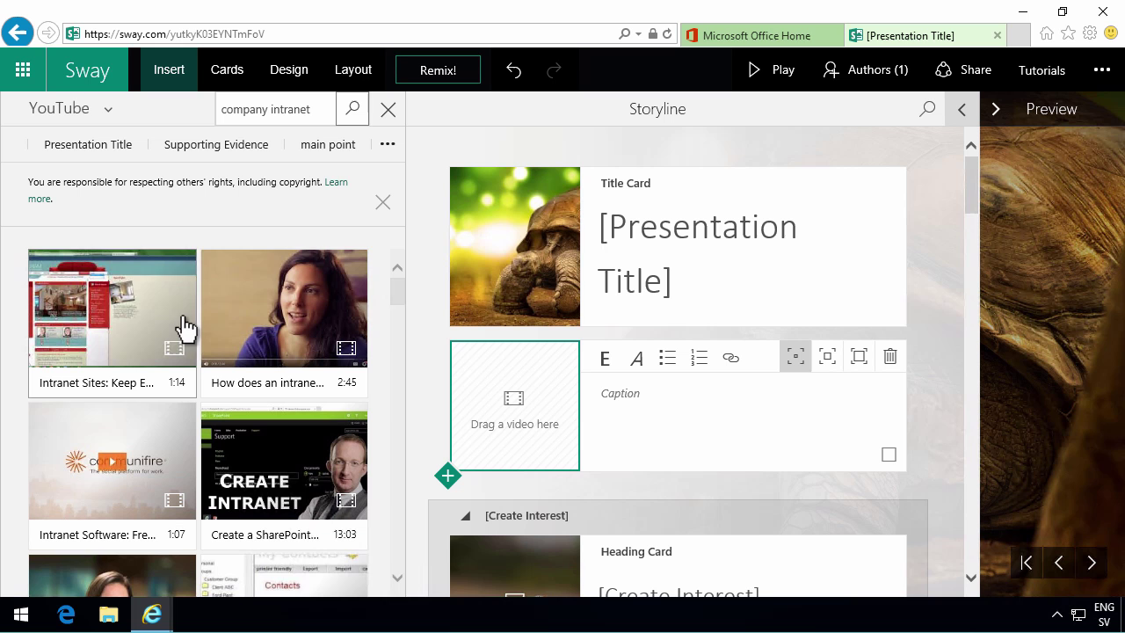
left_click(293, 457)
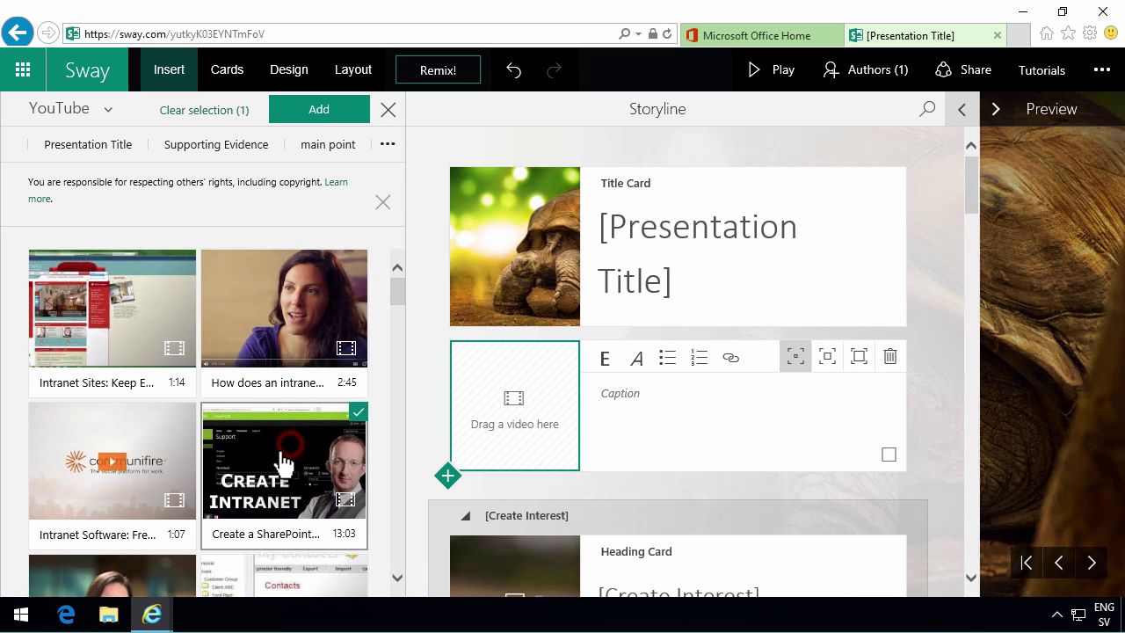
left_click_drag(277, 462, 531, 404)
- Caption the video 'Learn how to build a company intranet!'
left_click(642, 400)
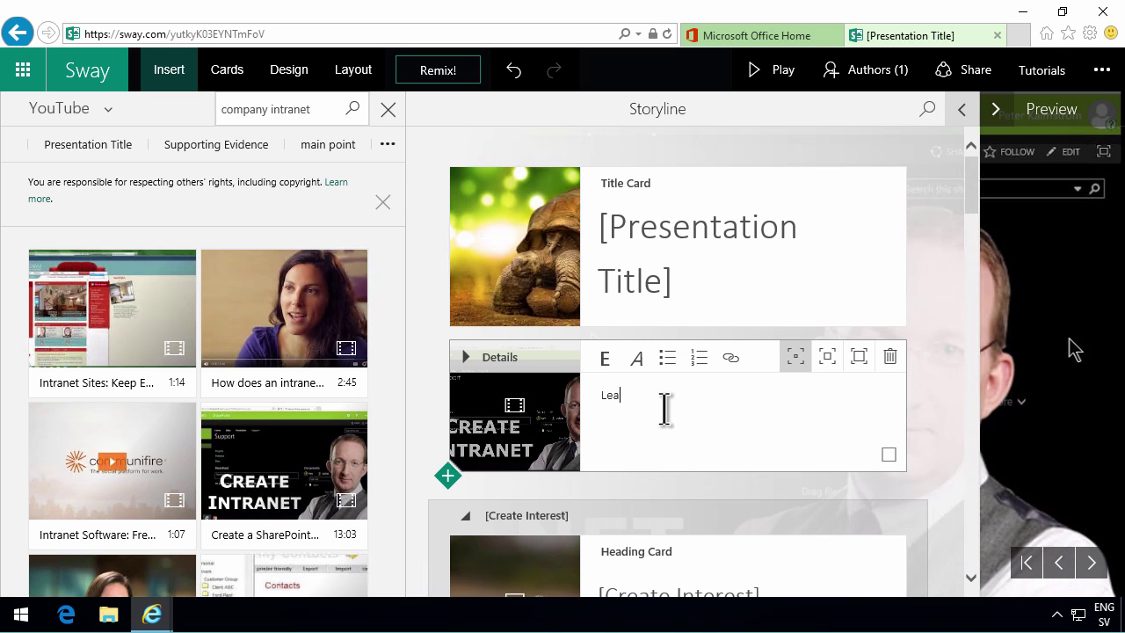
type("Learn how to build a company intranet!")
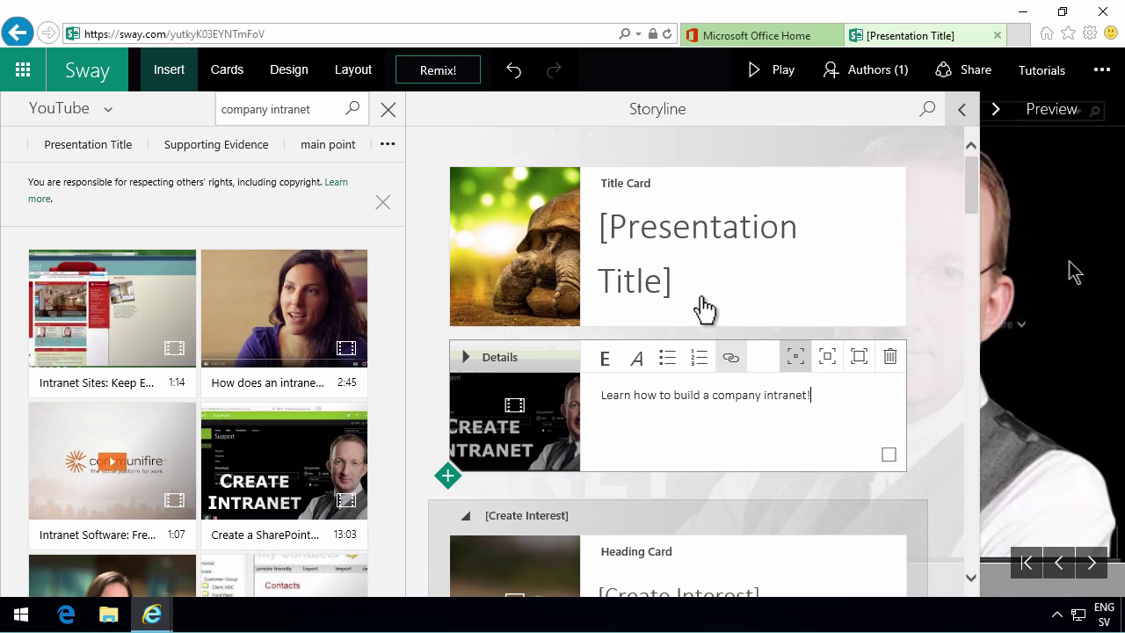
left_click(659, 252)
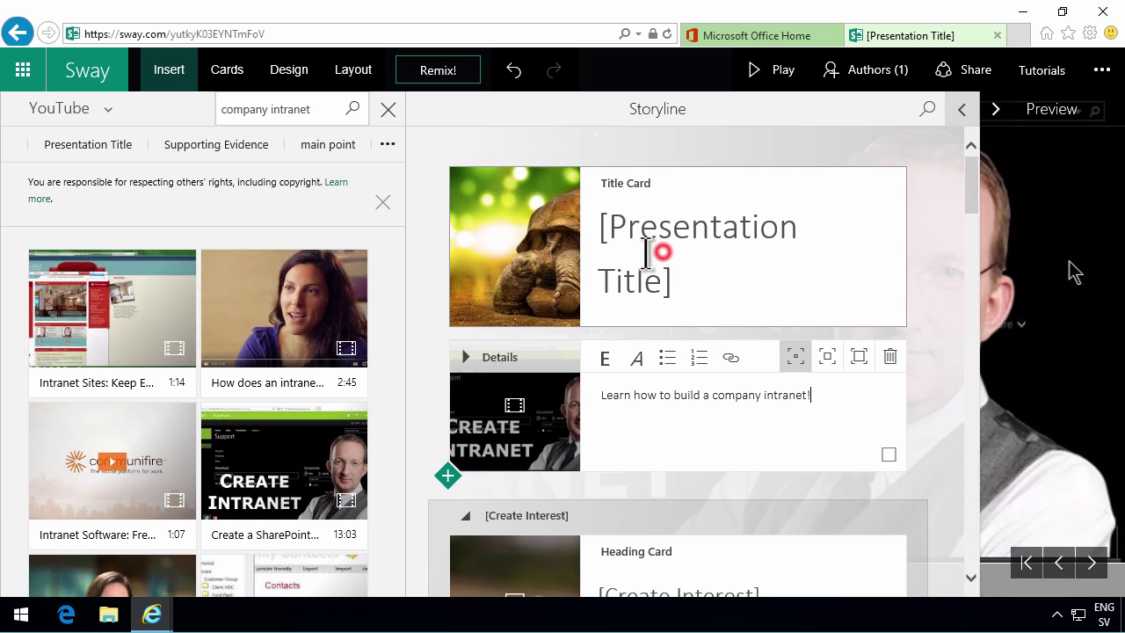
- Replace the '[Presentation Title]' placeholder with 'Office 365'
left_click(687, 283)
left_click_drag(687, 284, 576, 221)
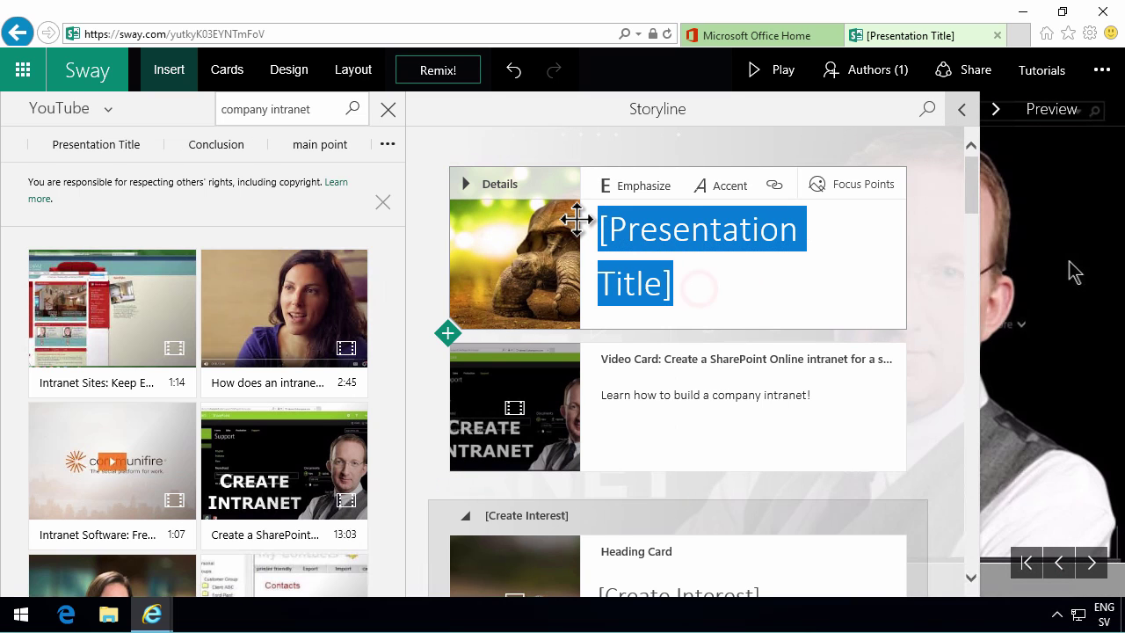
type("Office 365")
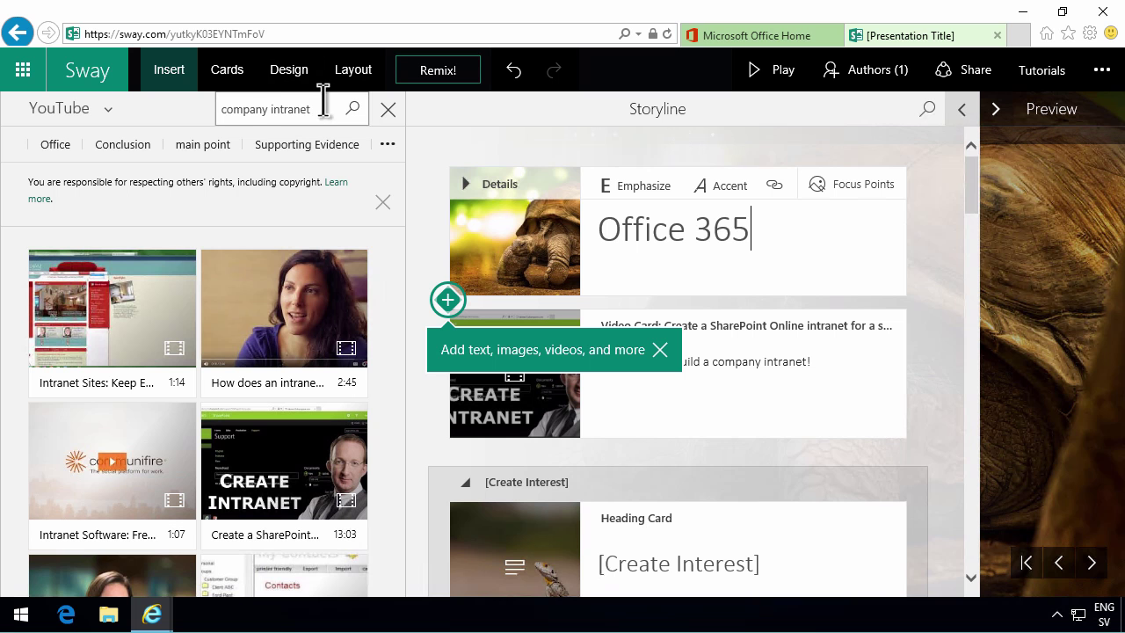
- Remix the design twice until a black-and-white tortoise with a teal title banner appears
left_click(290, 71)
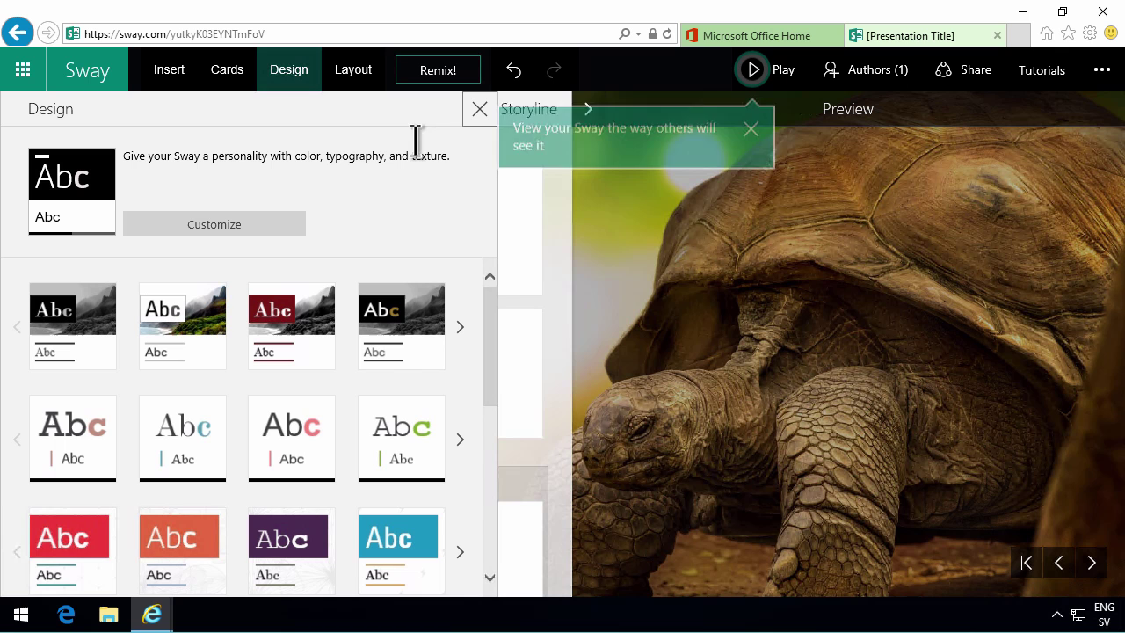
left_click_drag(488, 323, 476, 283)
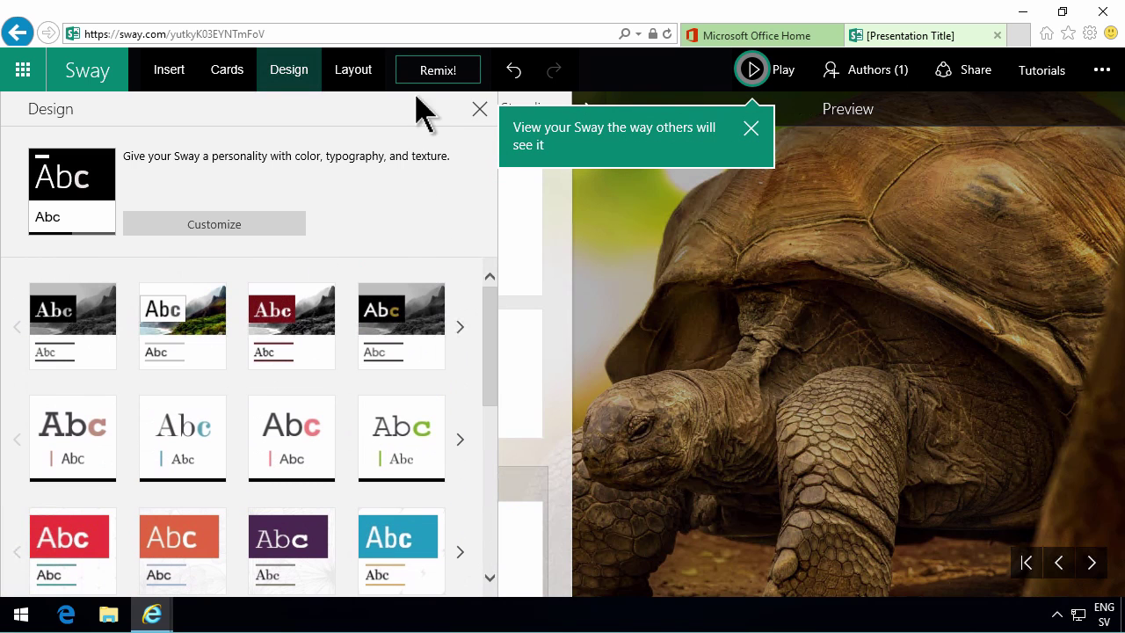
left_click(448, 78)
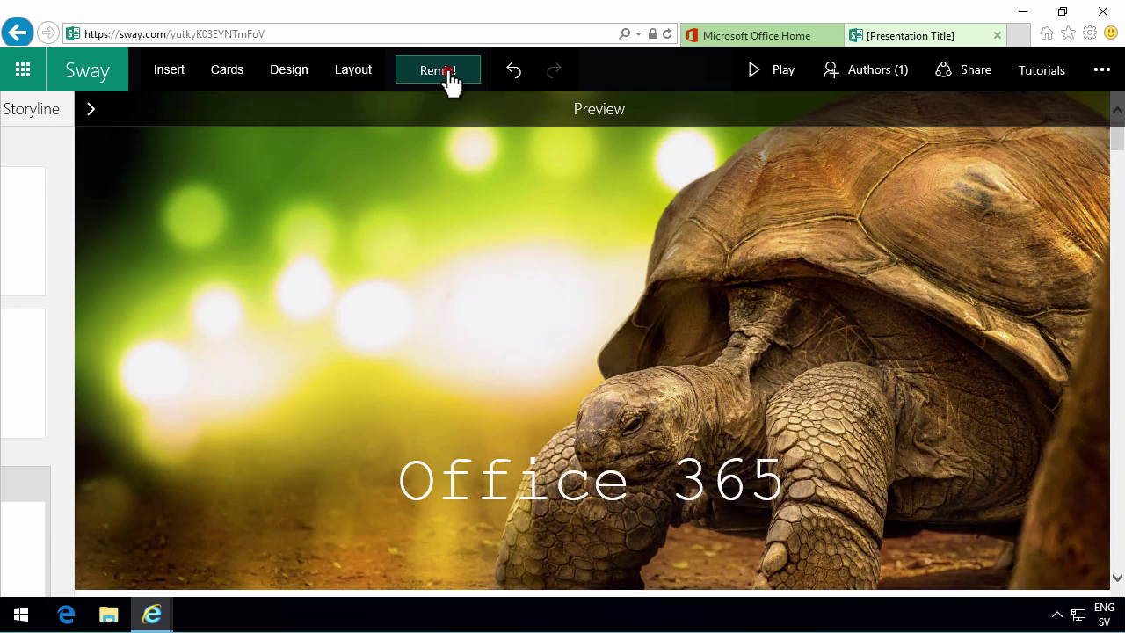
left_click(437, 70)
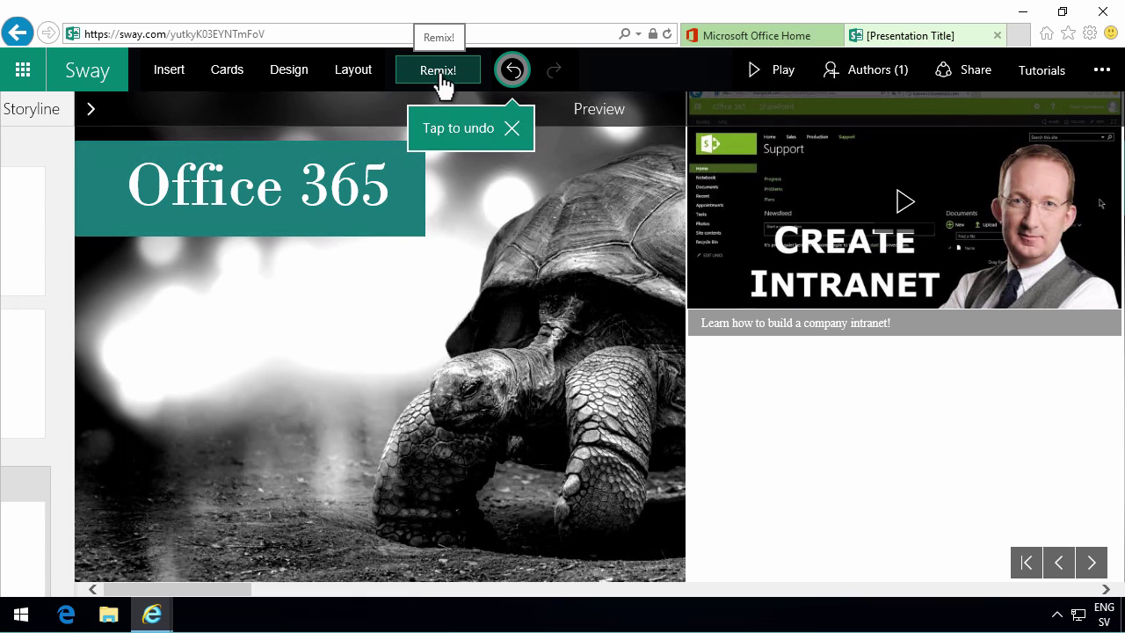
- Compare the side-by-side and horizontal layouts, then keep the vertical-scrolling layout
left_click(357, 72)
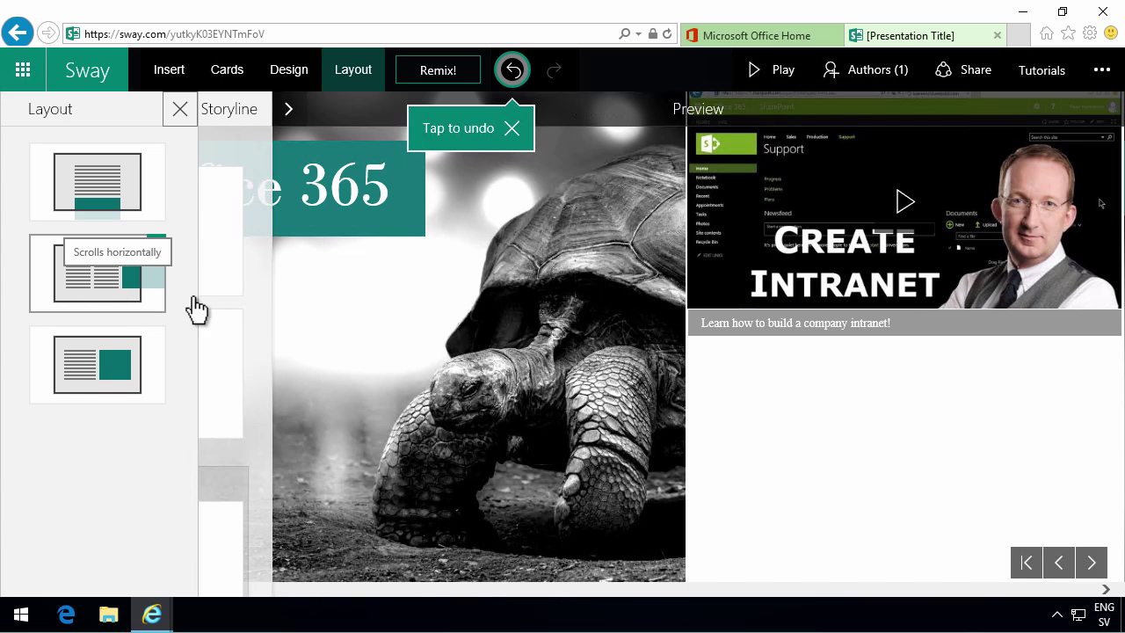
left_click(94, 376)
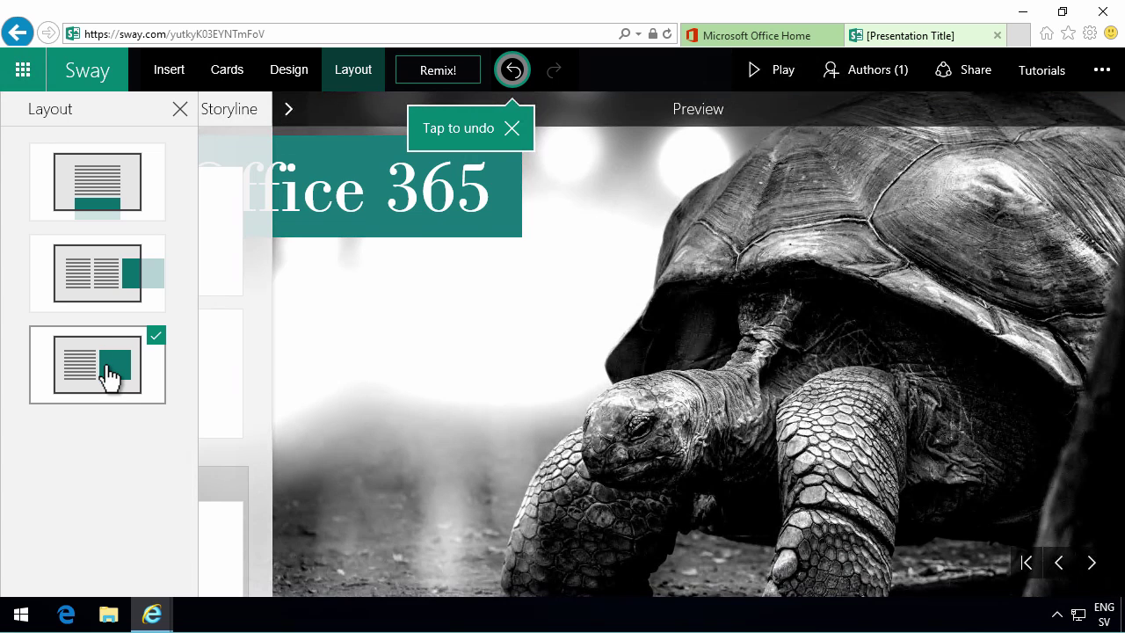
left_click(121, 201)
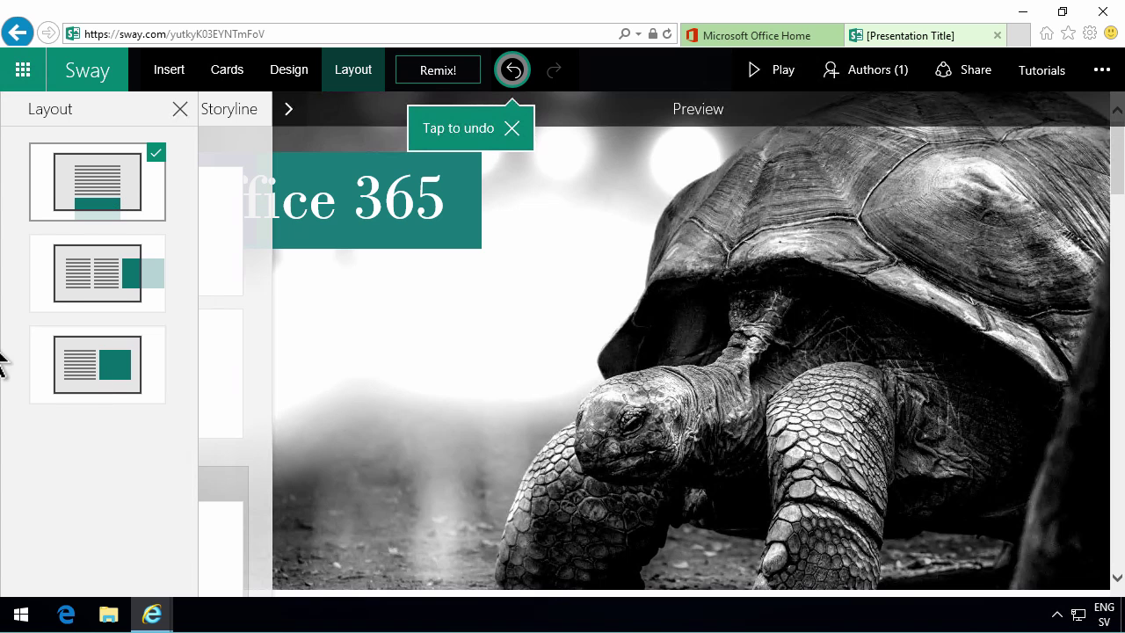
left_click(75, 365)
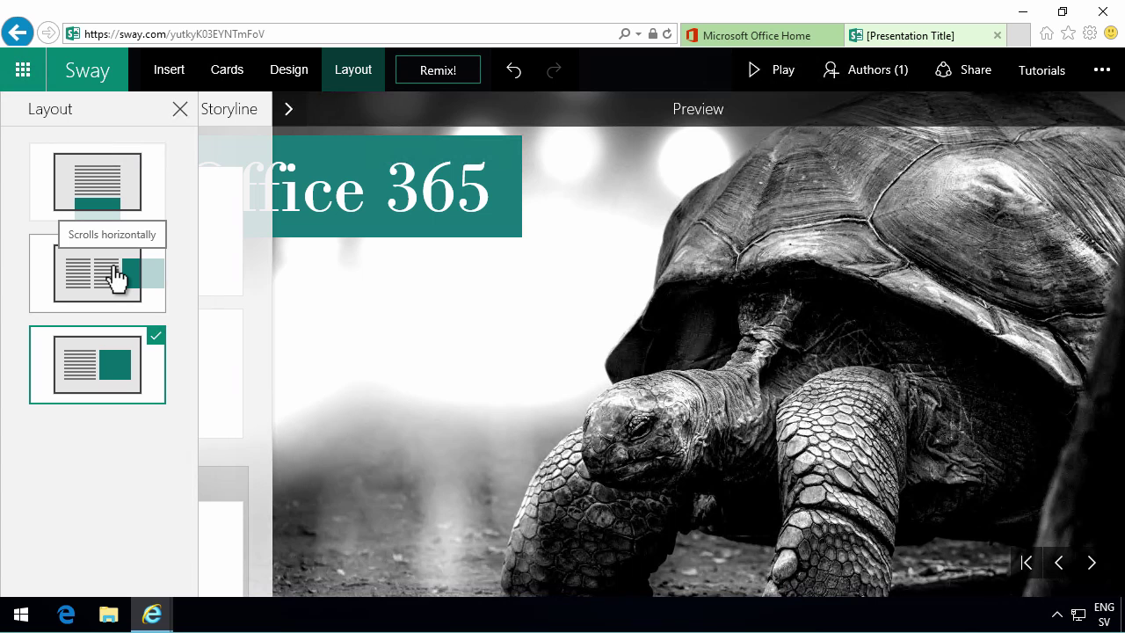
left_click(117, 277)
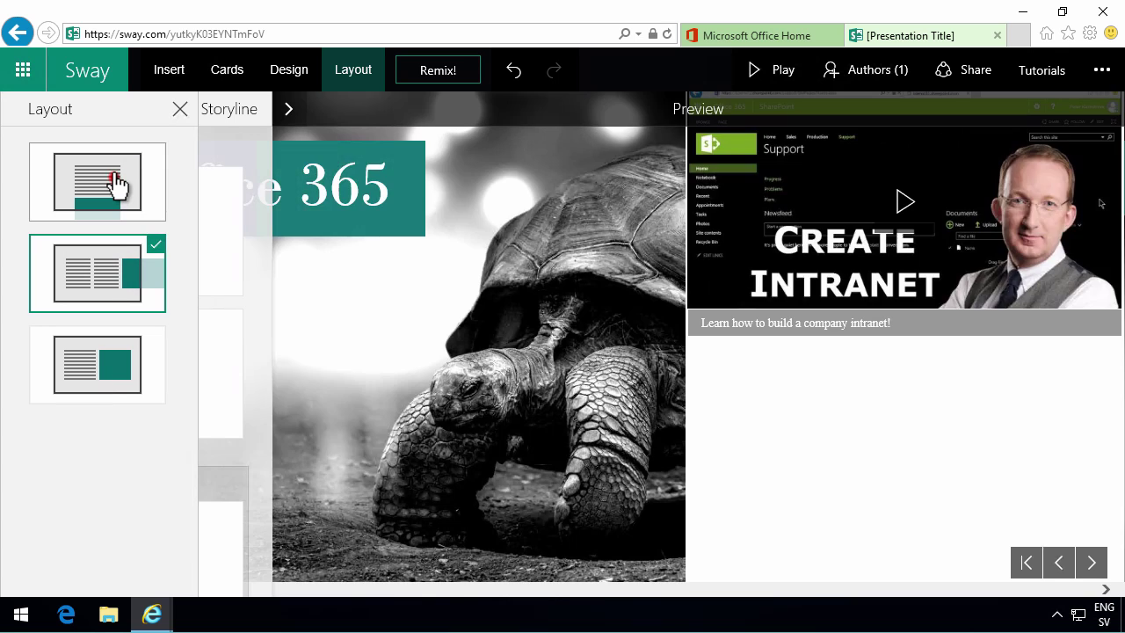
left_click(114, 181)
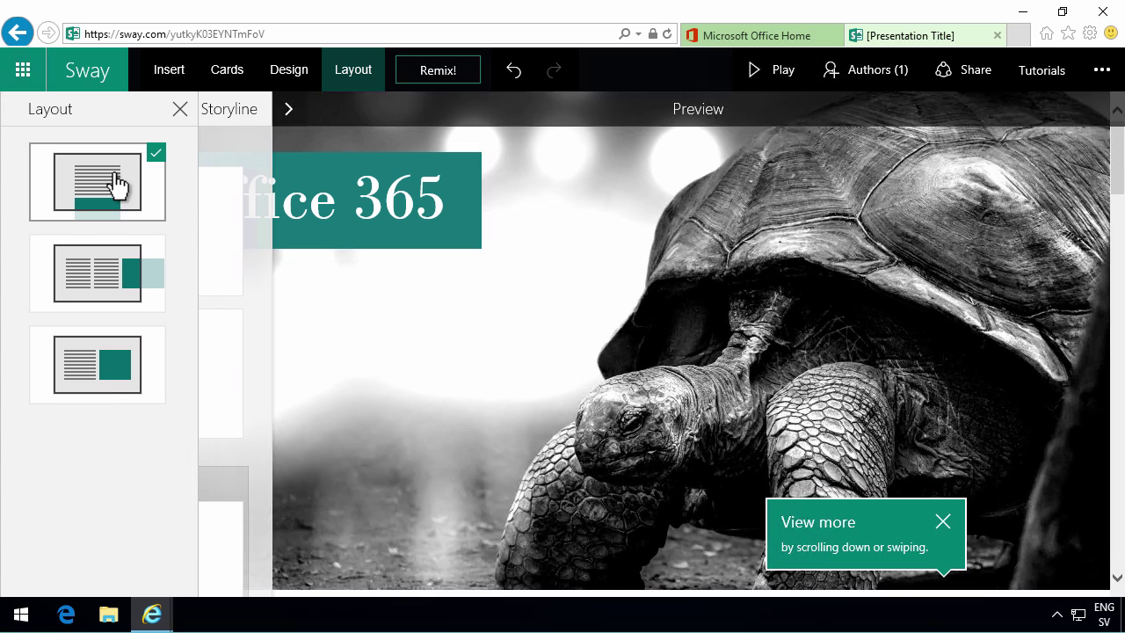
left_click(983, 74)
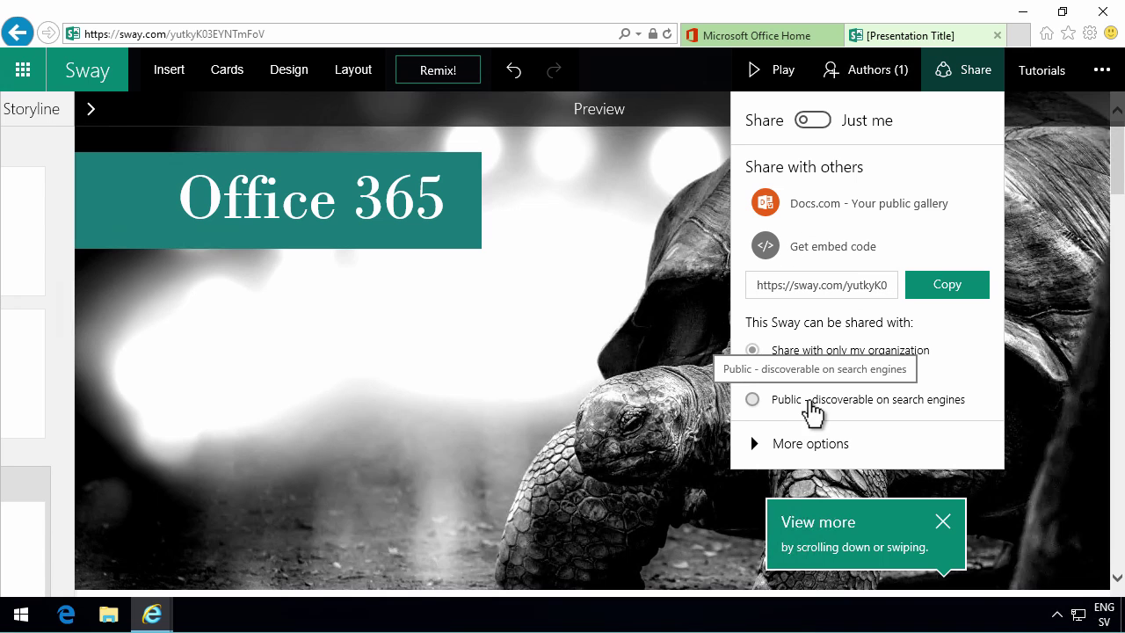
- Toggle sharing between Just me and shared twice, leaving it shared with the organization
left_click(758, 445)
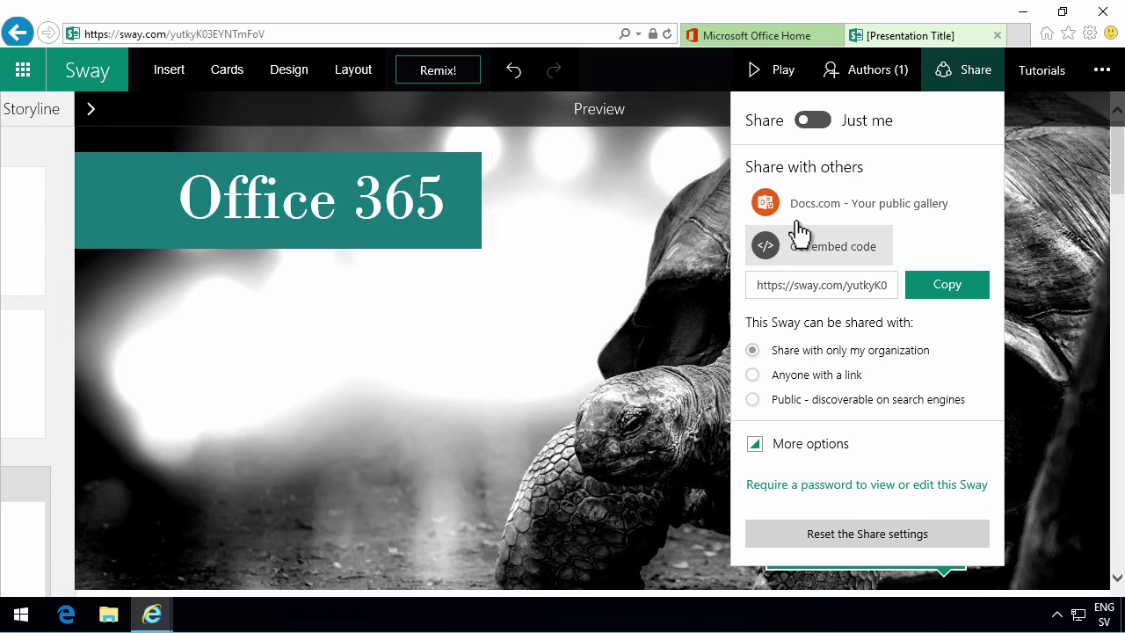
left_click(809, 120)
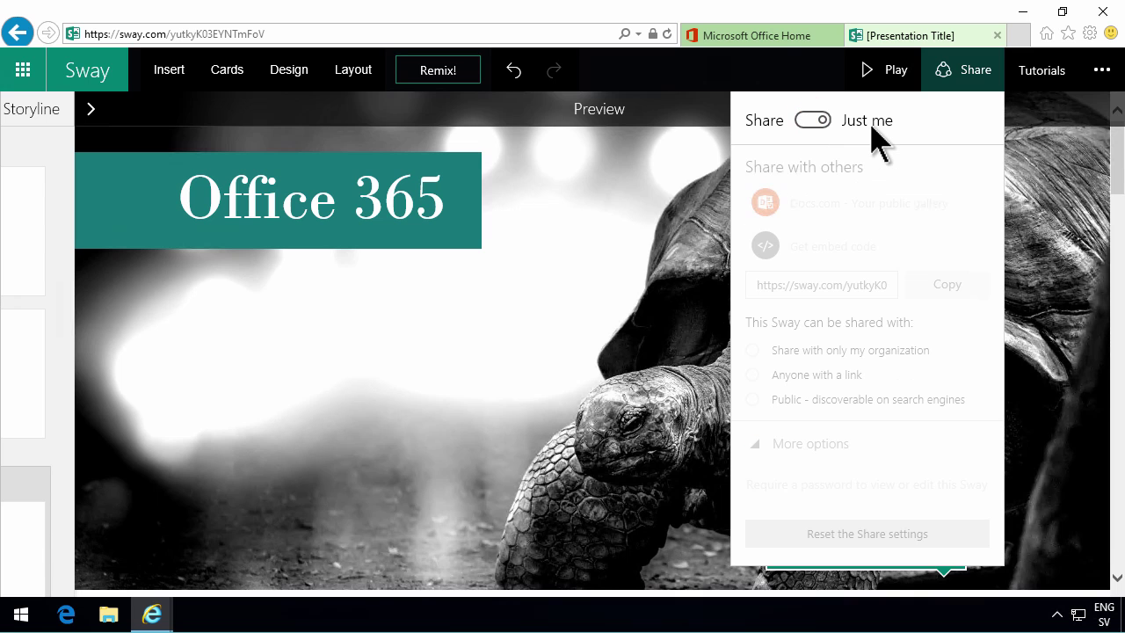
left_click(824, 122)
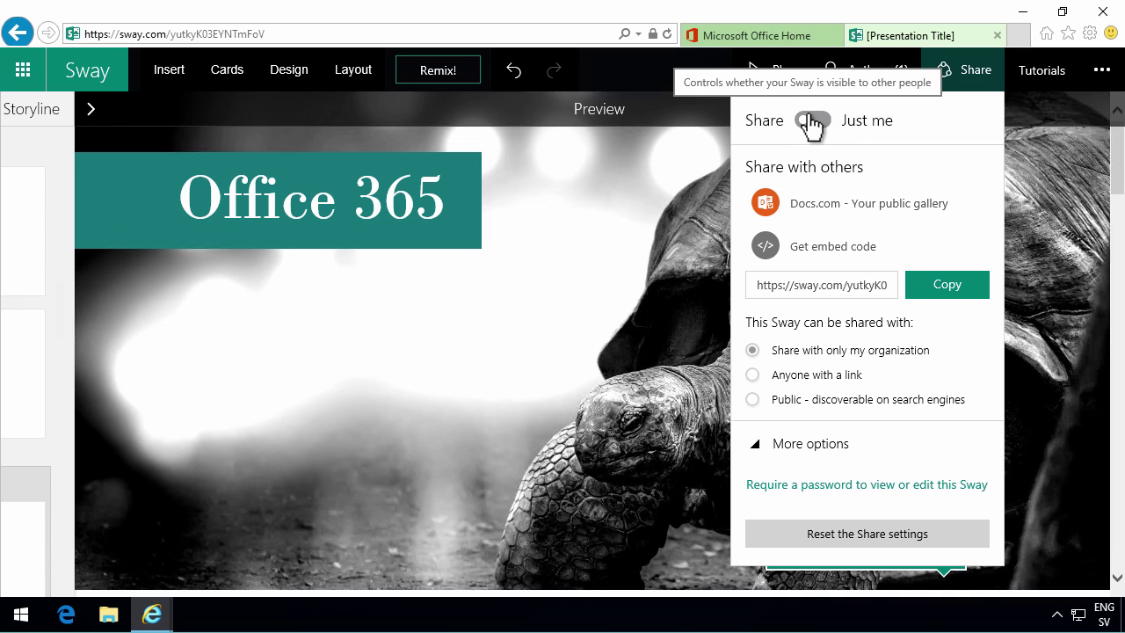
left_click(810, 126)
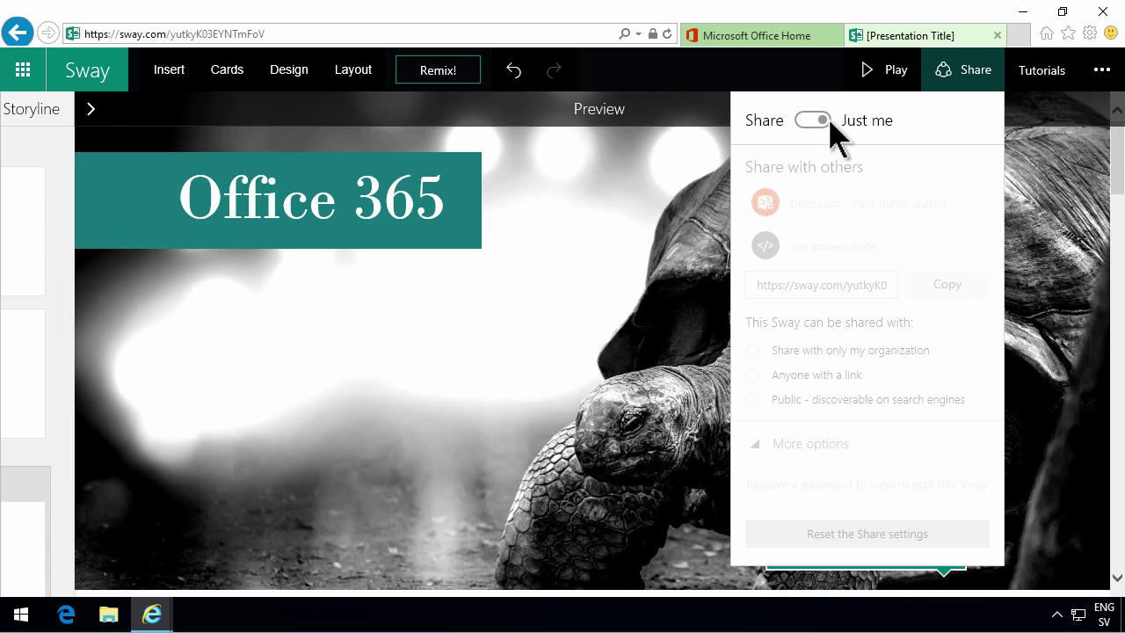
left_click(813, 127)
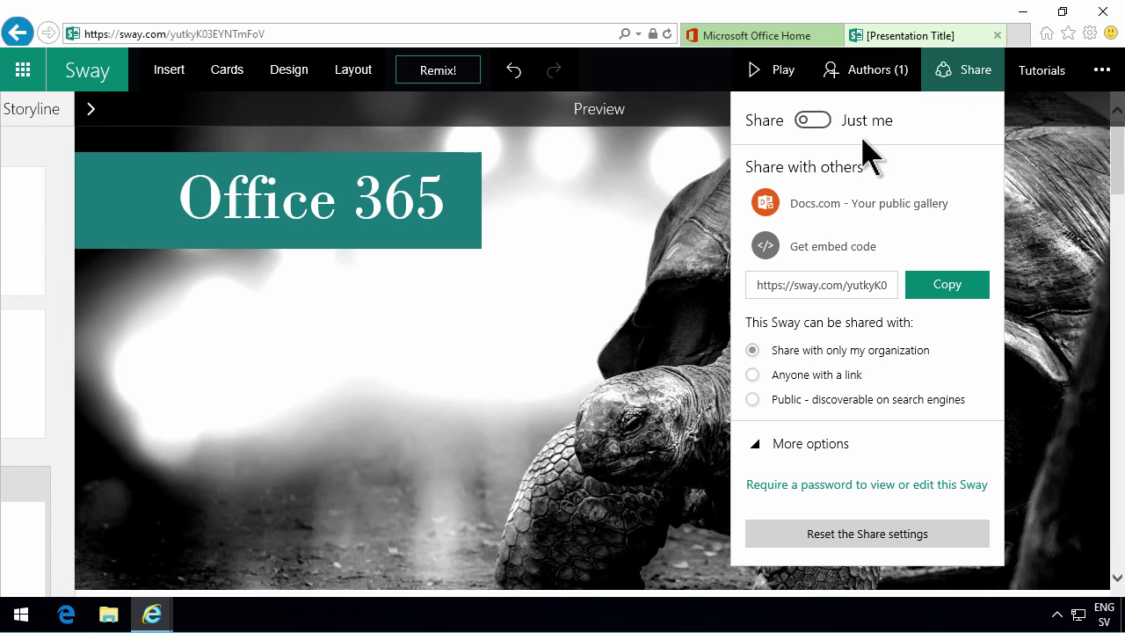
left_click(628, 273)
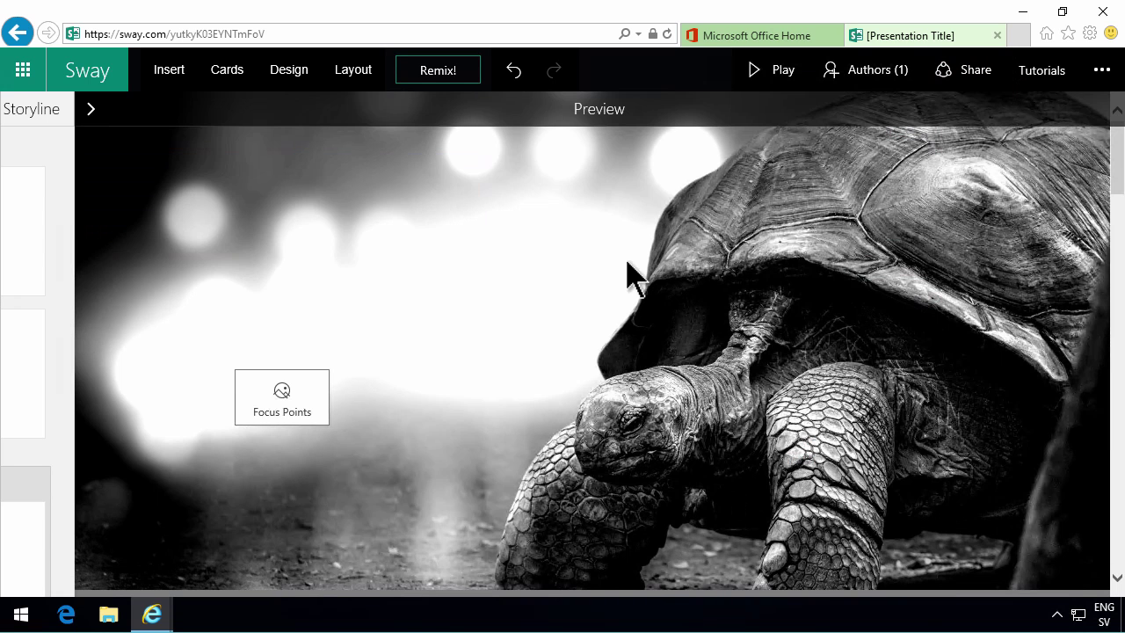
- Find the Sway app via Windows search ('swa') and launch it
left_click(23, 617)
type("swa")
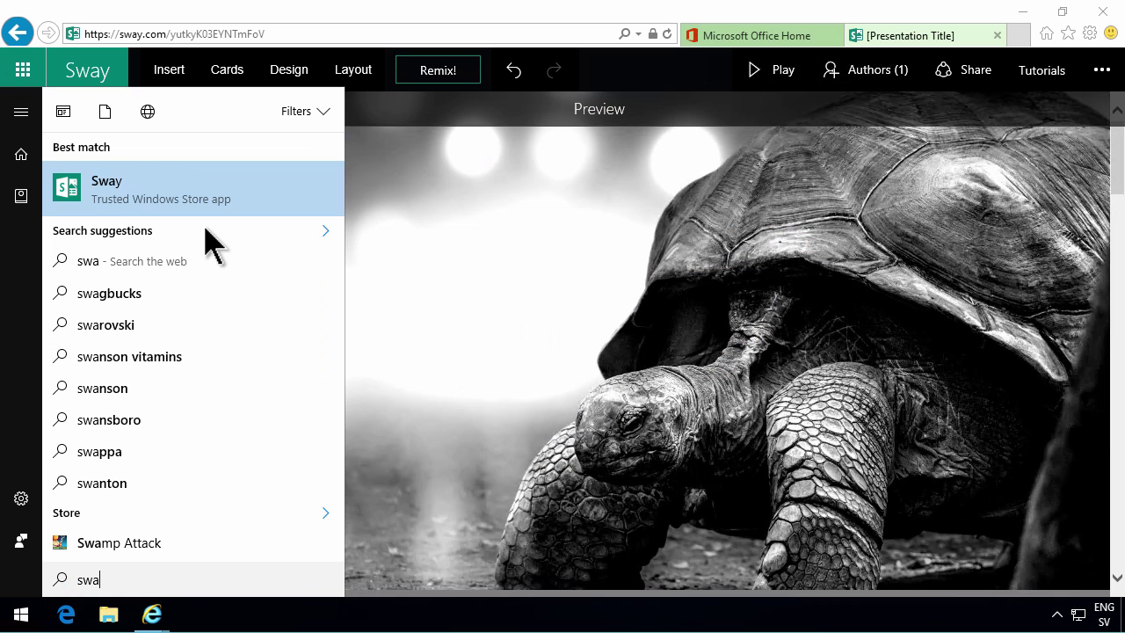
left_click(158, 188)
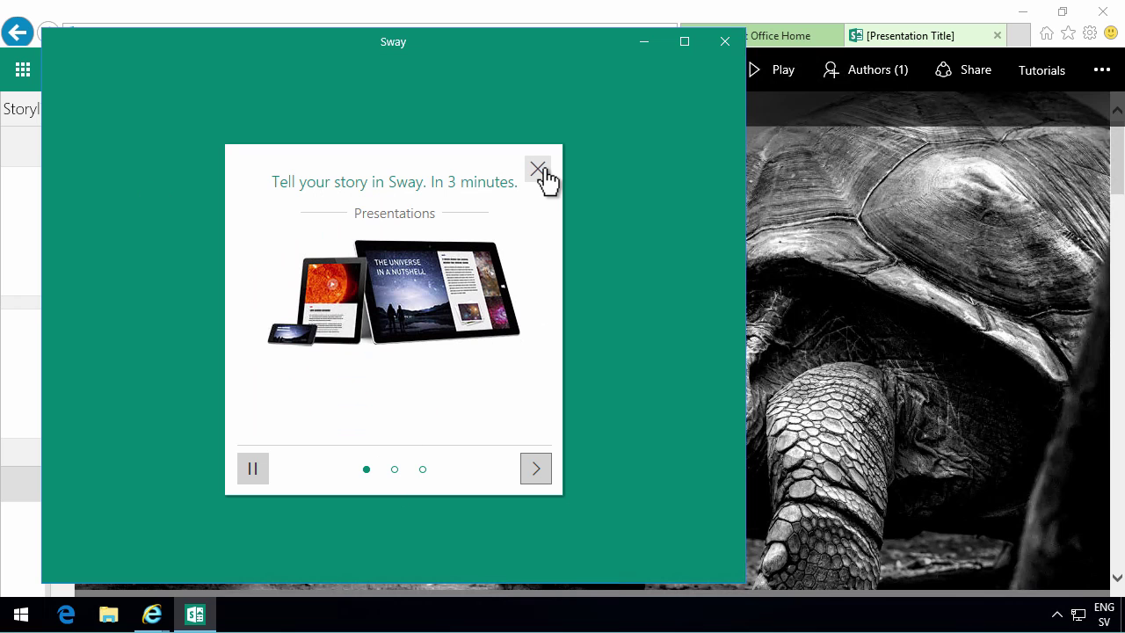
- Sign in with the work account e-mail and password, skipping adding it to Windows
left_click(538, 169)
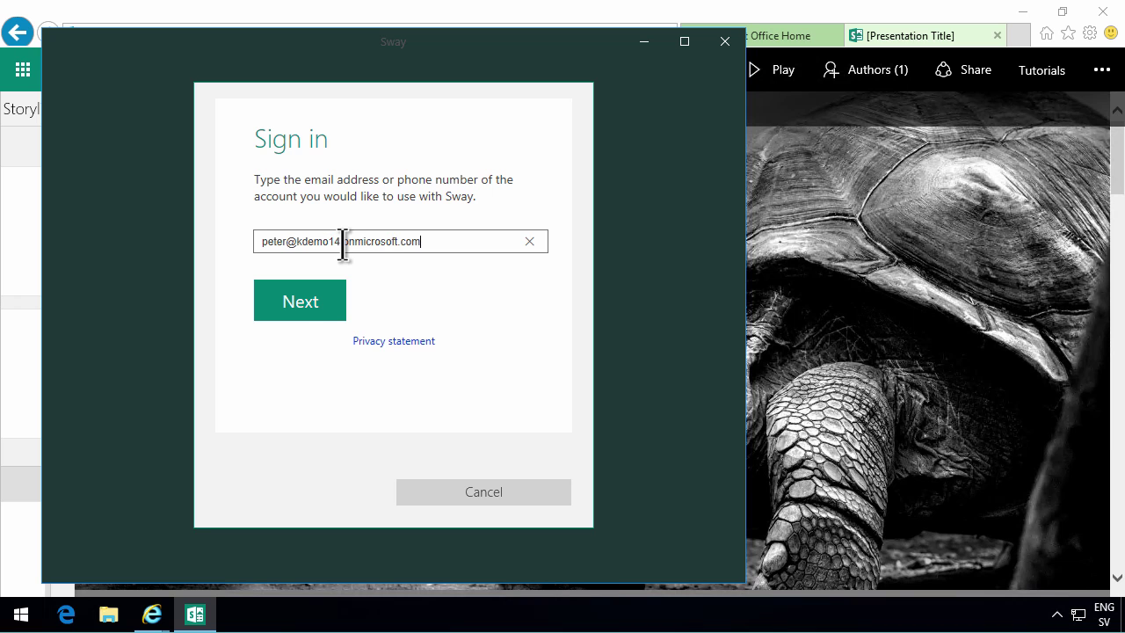
left_click(299, 298)
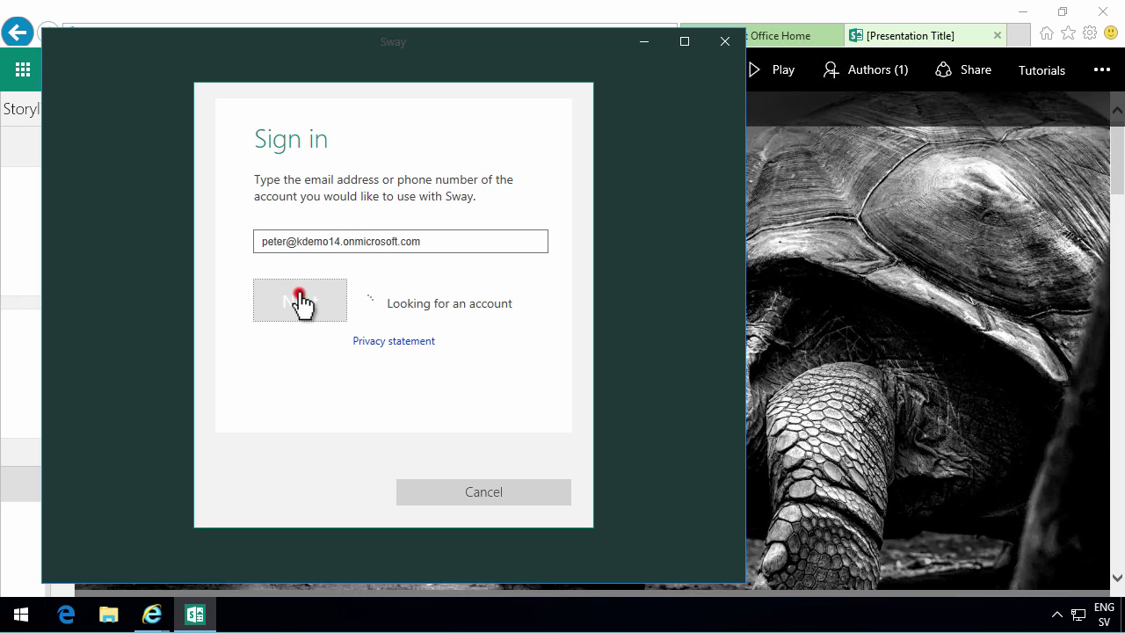
left_click(274, 229)
type("••••")
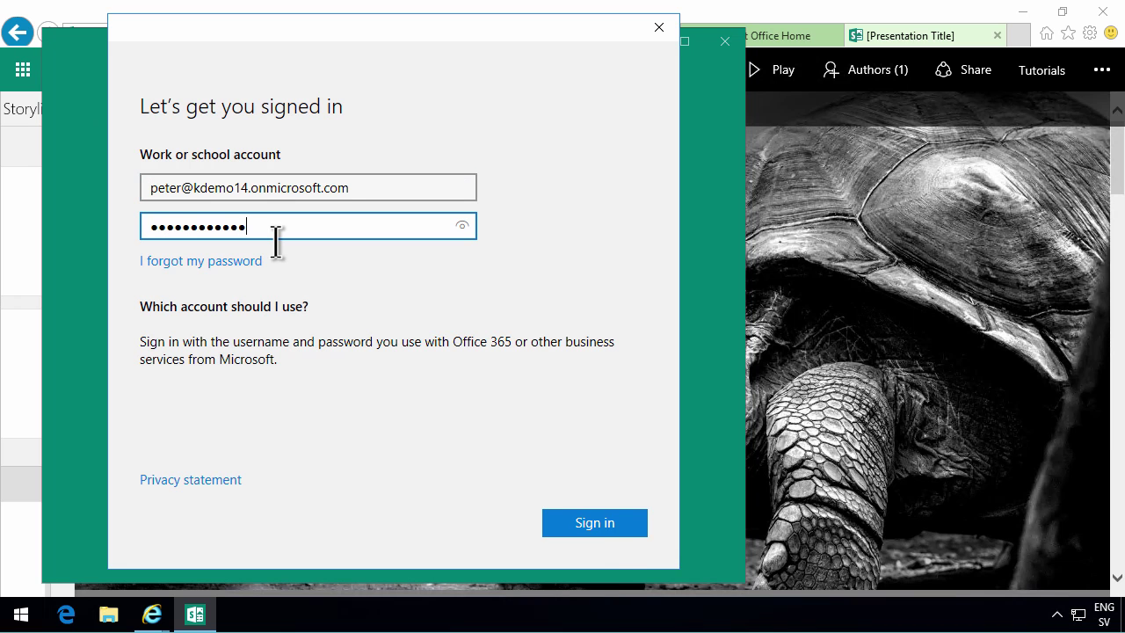
left_click(600, 527)
left_click(155, 475)
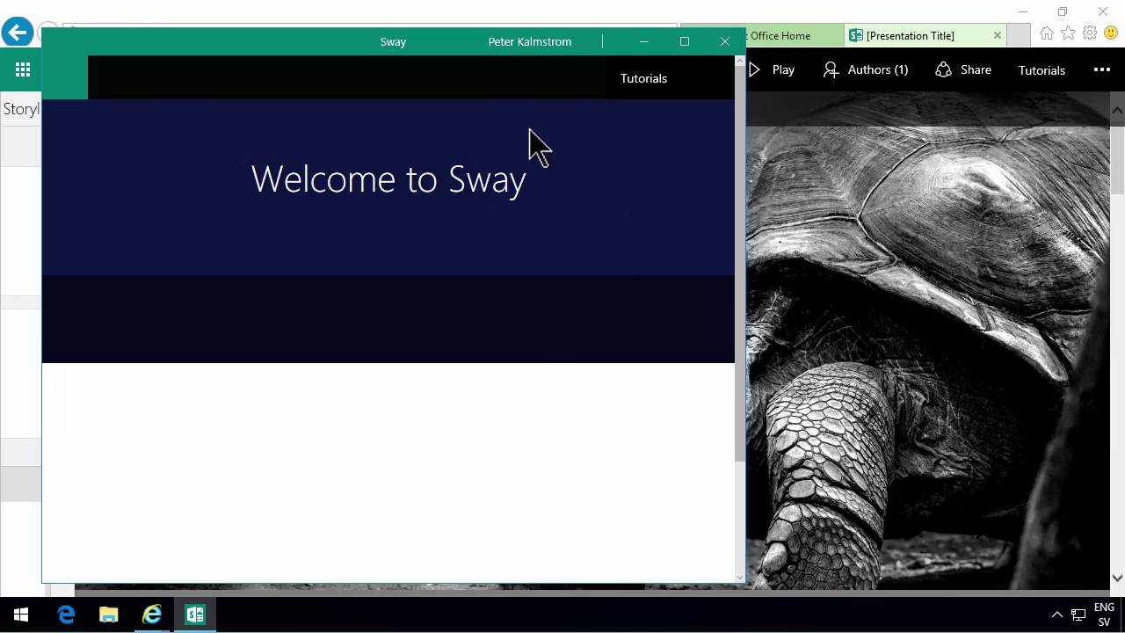
- Open the 'Office 365' Sway, edited 2/6/2017, from My Sways for editing
scroll(569, 479, "down", 2)
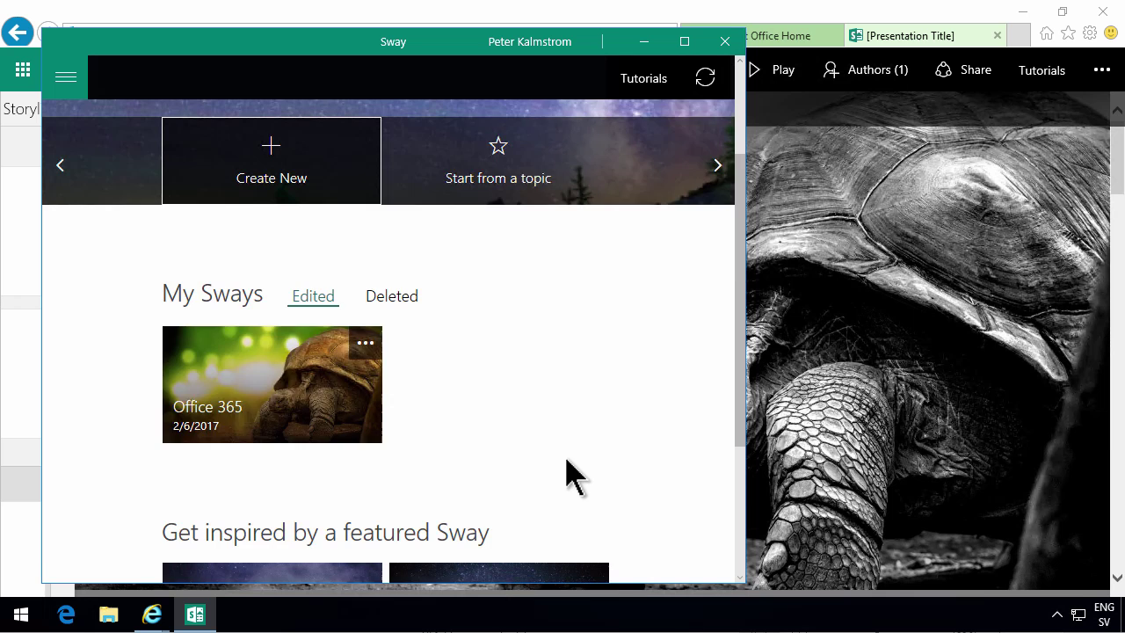
scroll(569, 479, "up", 2)
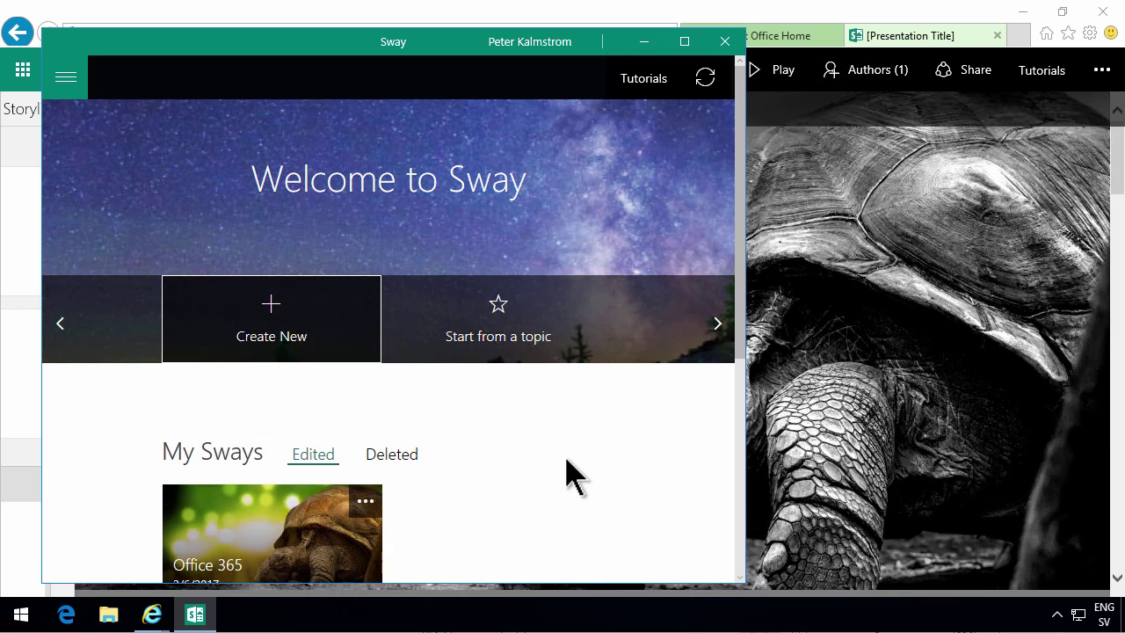
left_click(290, 525)
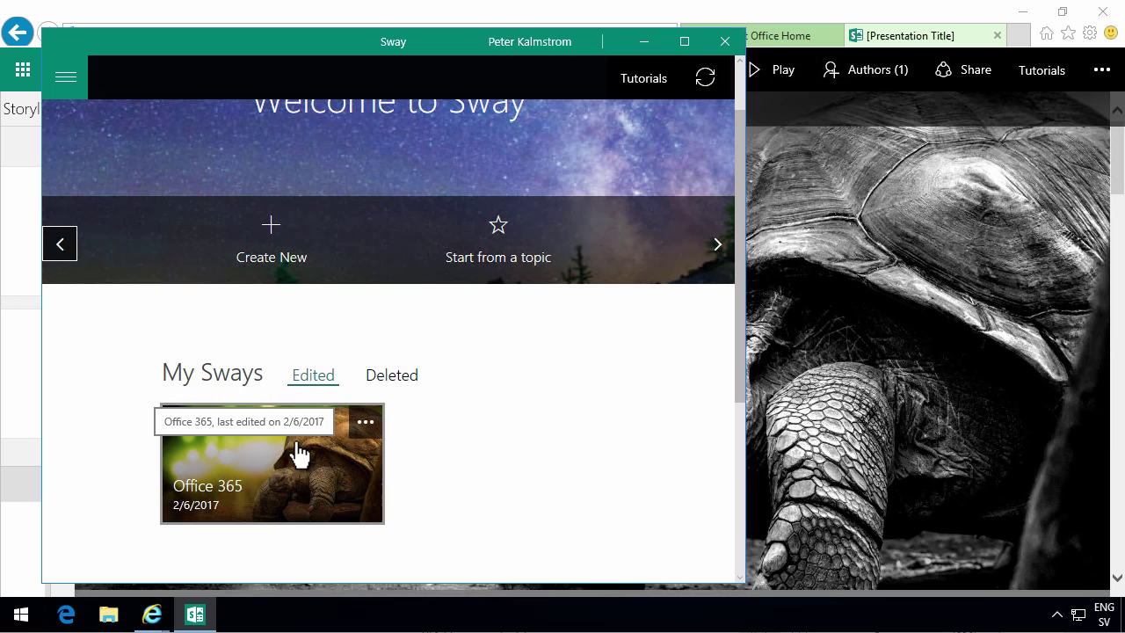
left_click(286, 457)
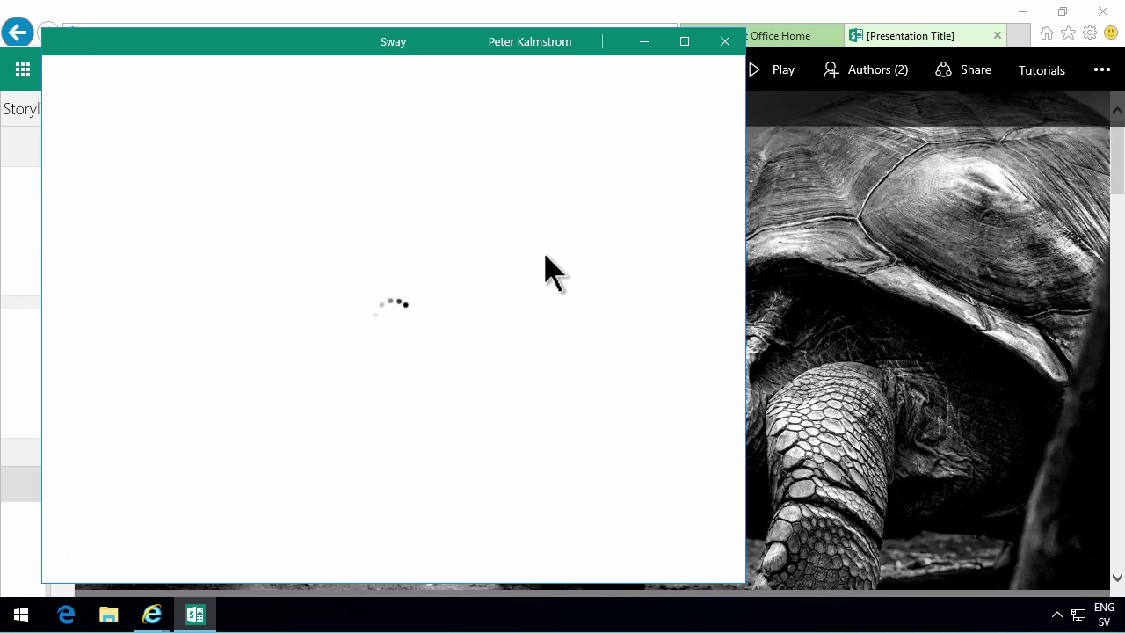
- Maximize the Sway app window and show the navigation menu for creating, opening or duplicating Sways
left_click(684, 42)
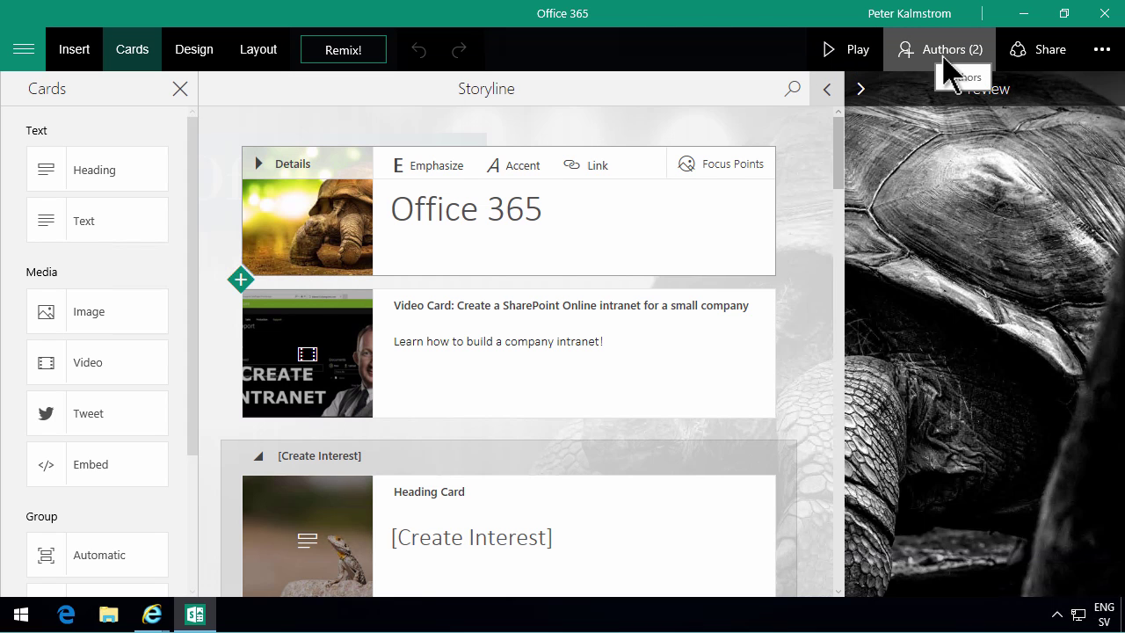
left_click(20, 51)
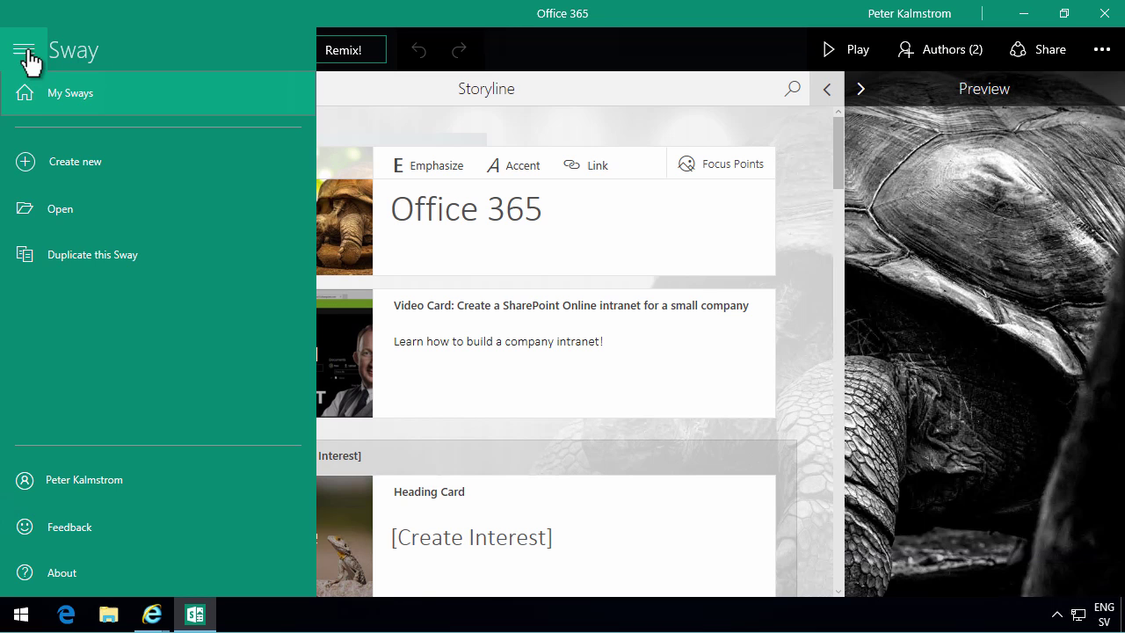